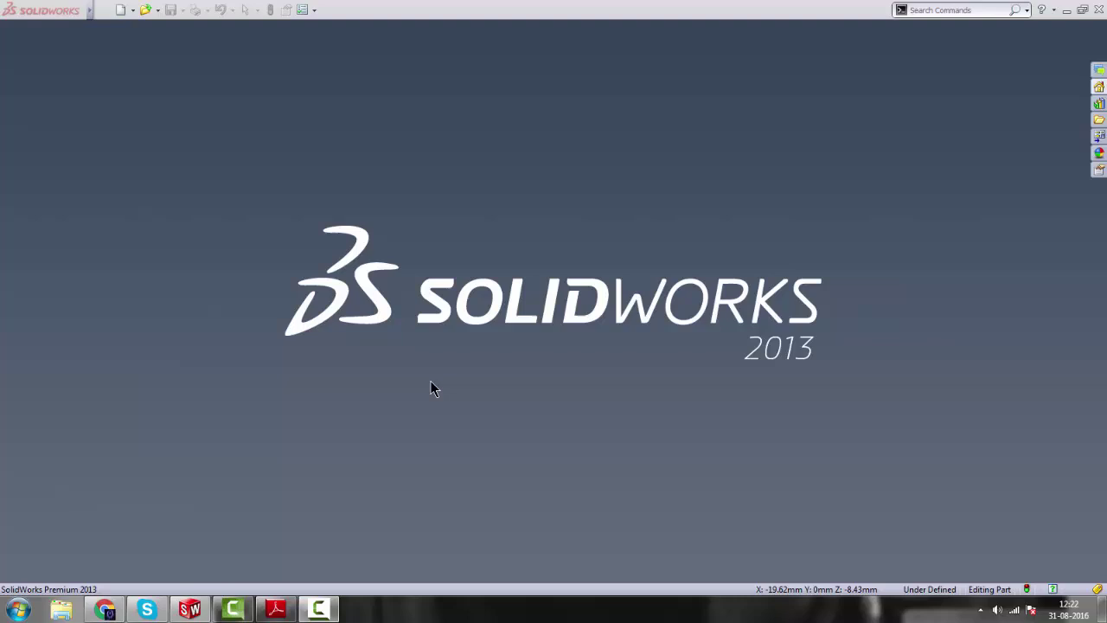
Review the PRACTICE.pdf drawing, then create a new part document, Part6.
click(270, 609)
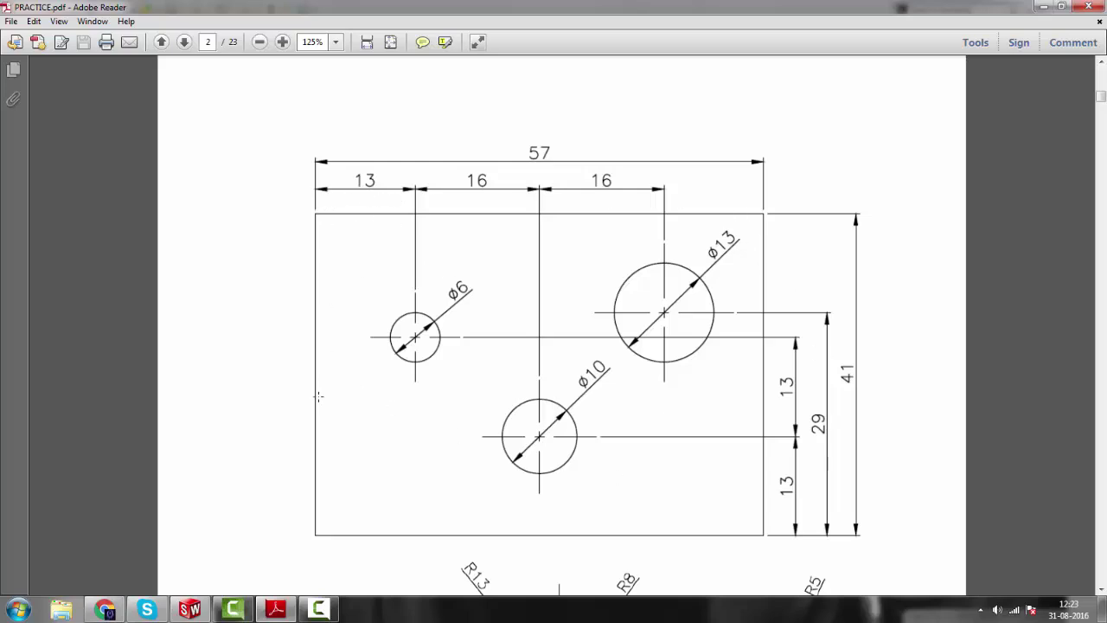
click(1042, 6)
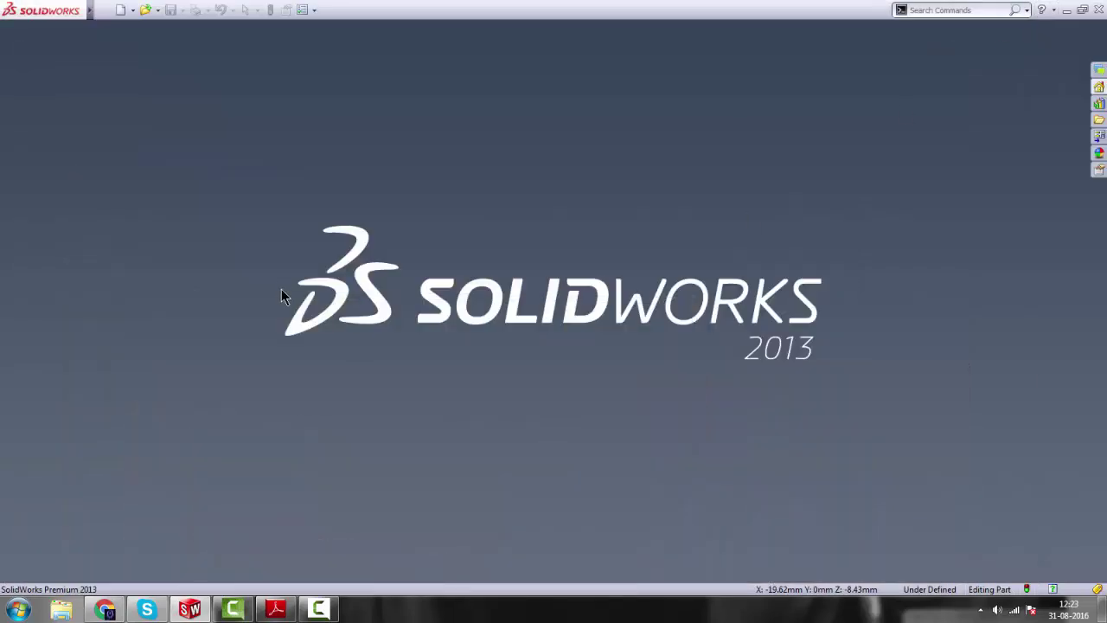
click(120, 11)
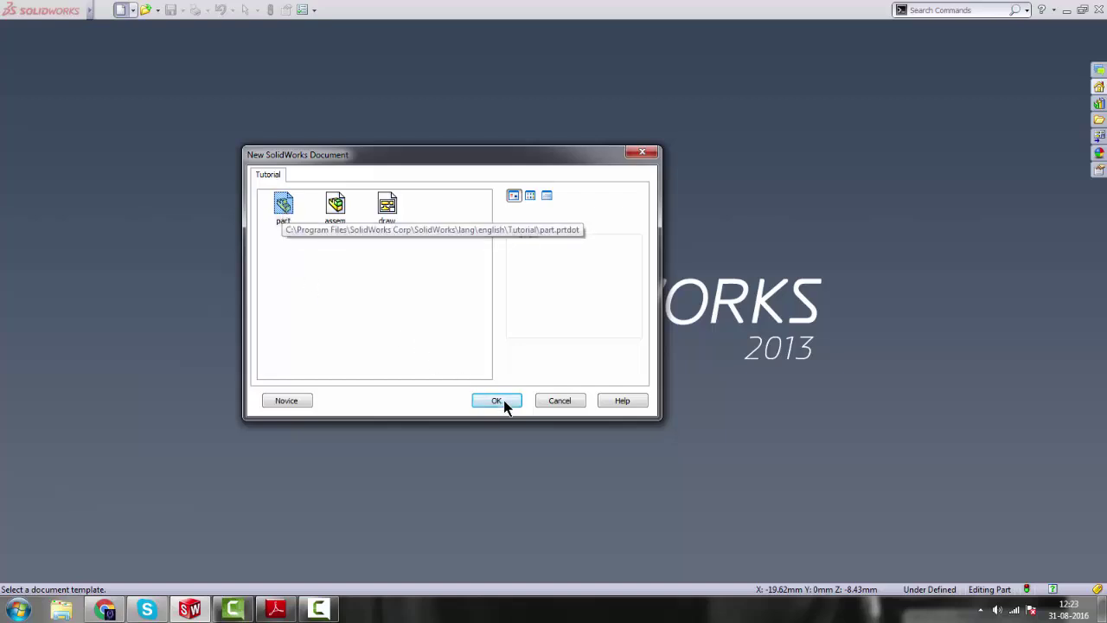
double_click(282, 205)
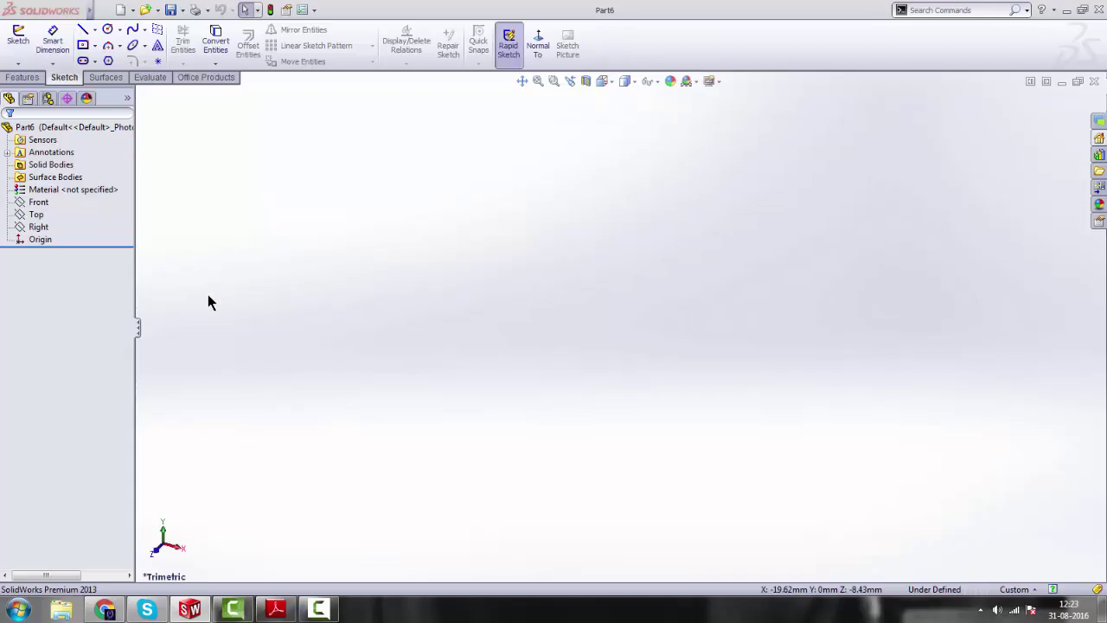
Preview the Front, Top and Right planes, then recheck the reference drawing.
click(38, 203)
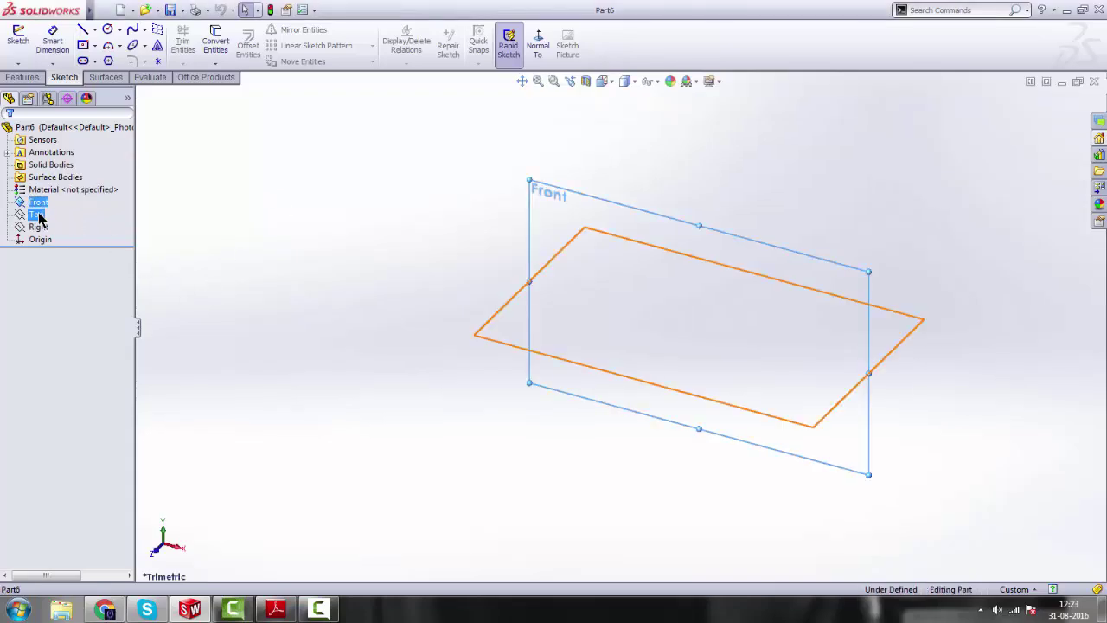
ctrl+click(37, 214)
ctrl+click(39, 226)
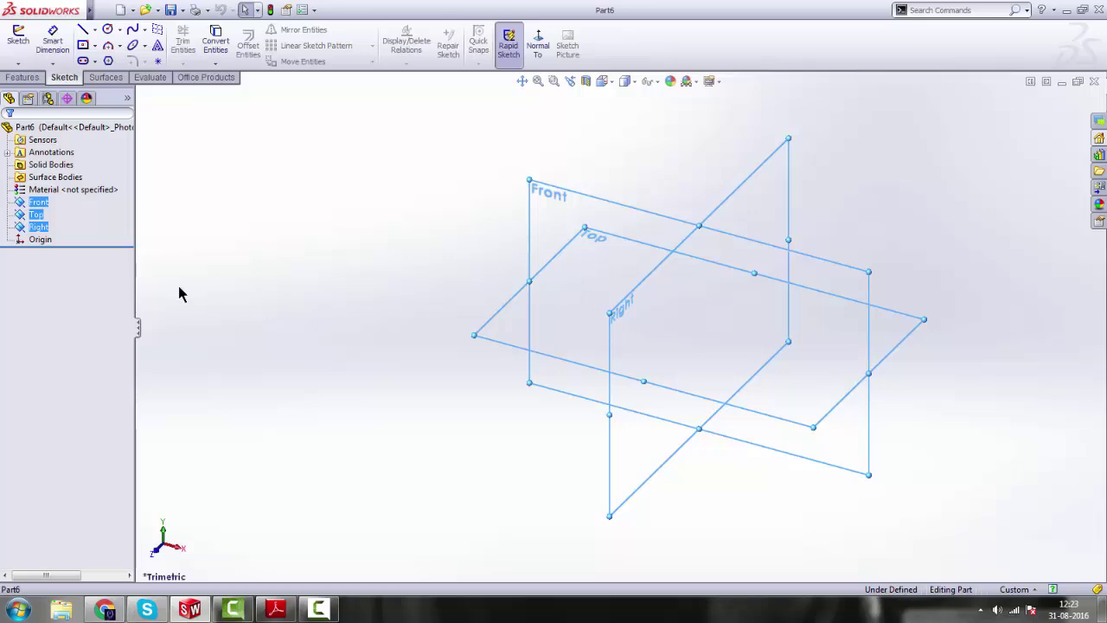
click(217, 289)
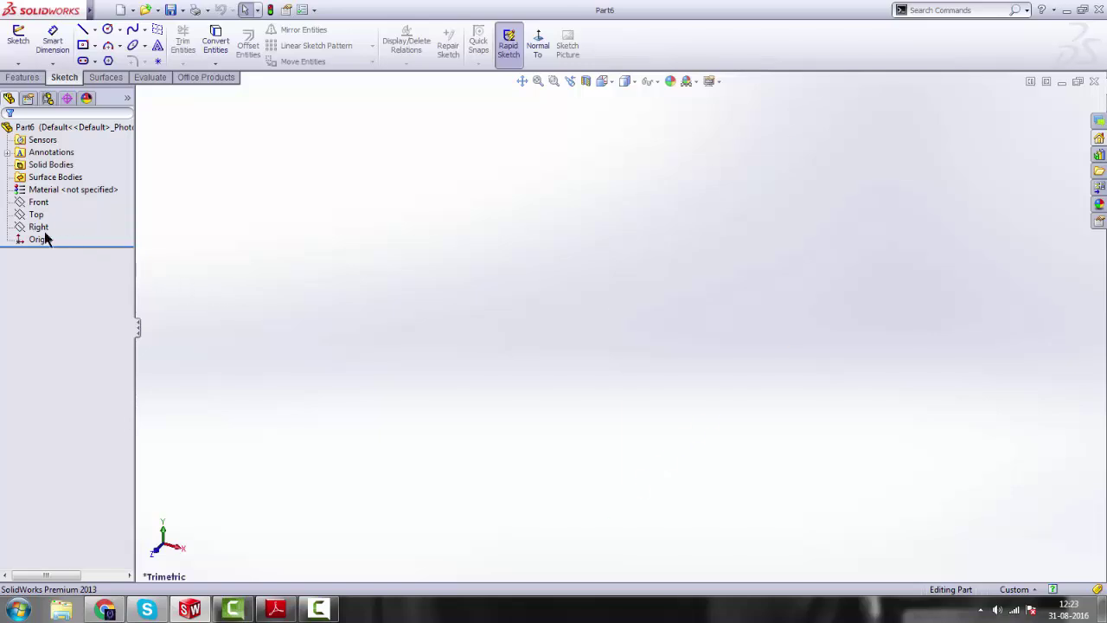
click(277, 610)
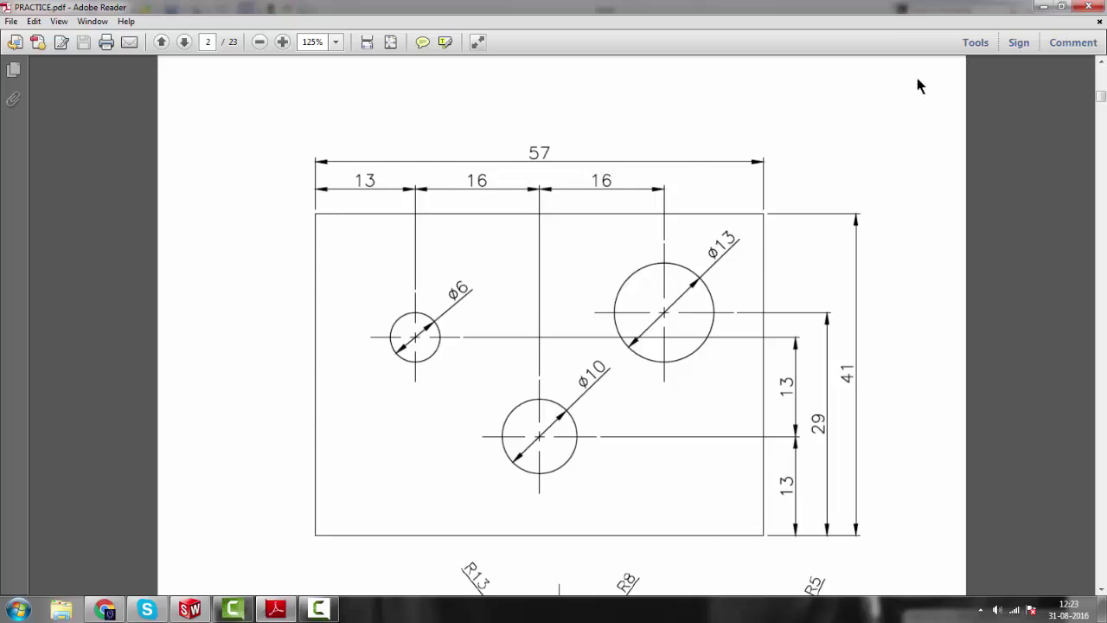
click(1040, 7)
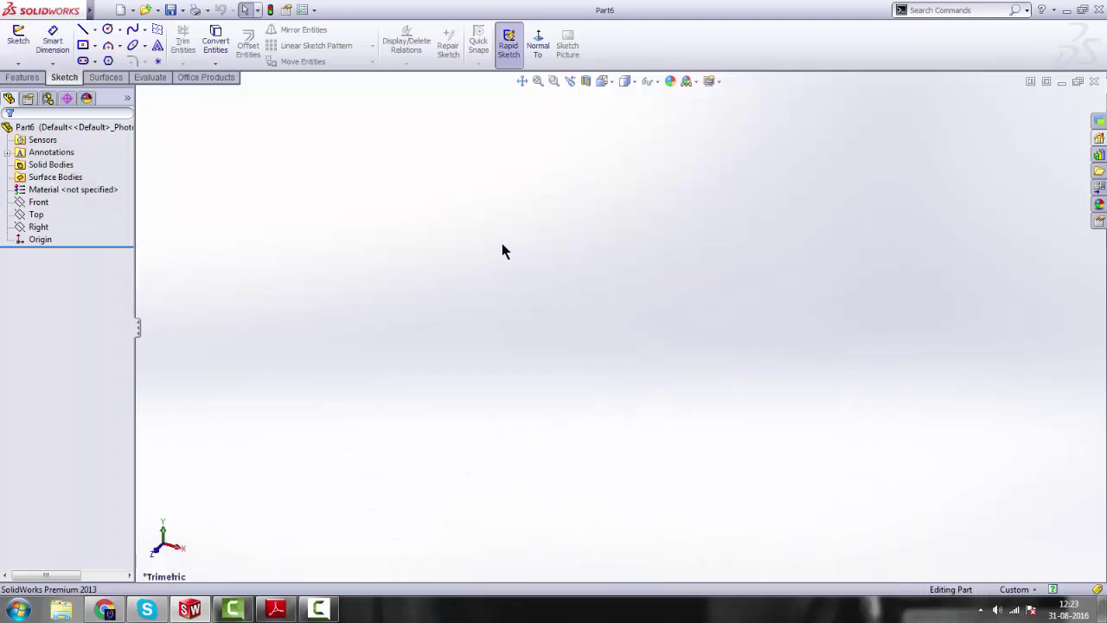
Open Sketch1 on the Top plane and glance at the PDF drawing again.
click(38, 215)
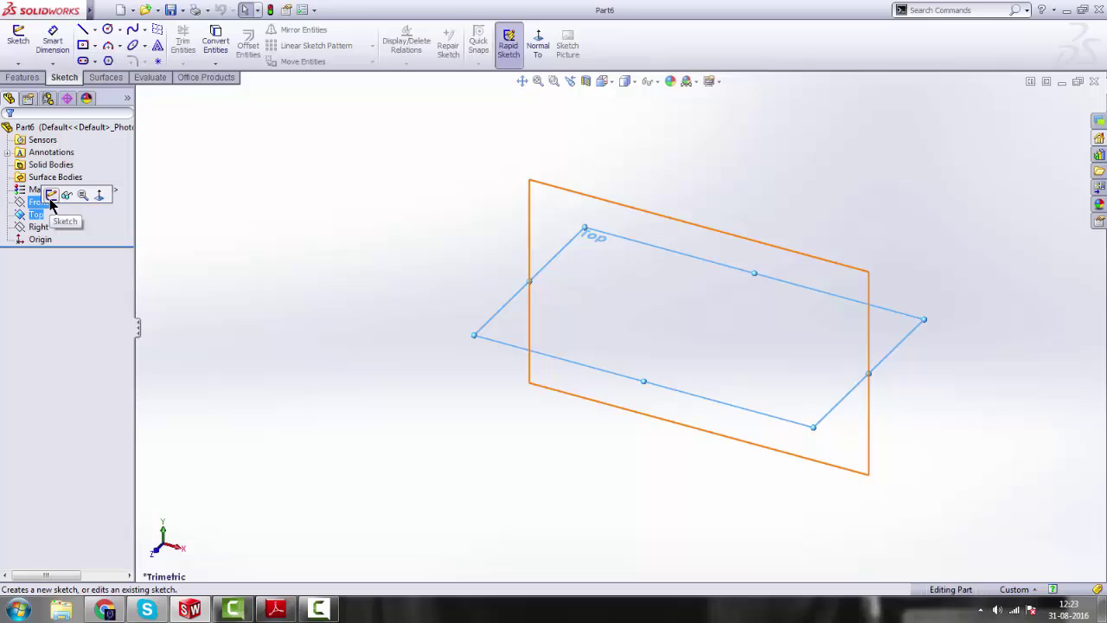
click(50, 196)
click(991, 313)
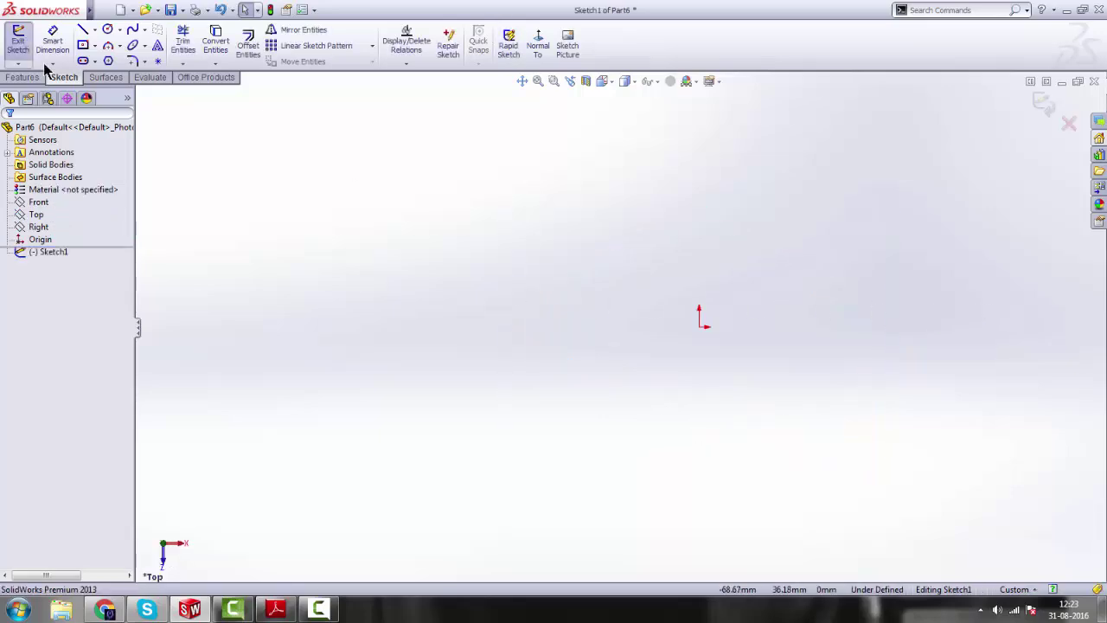
mouse_move(52, 25)
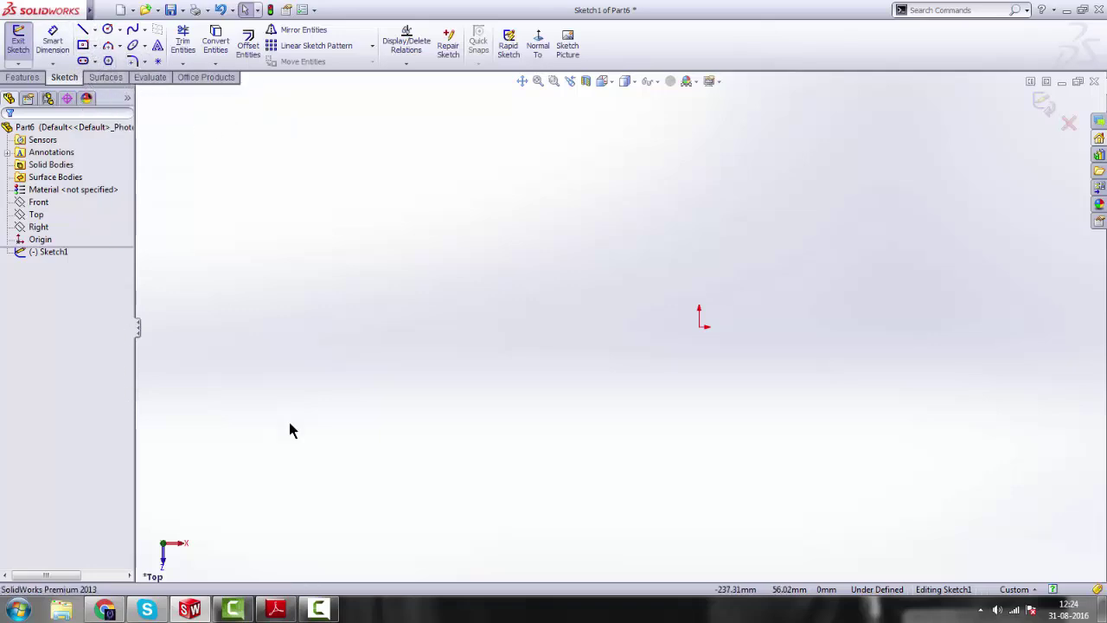
click(276, 610)
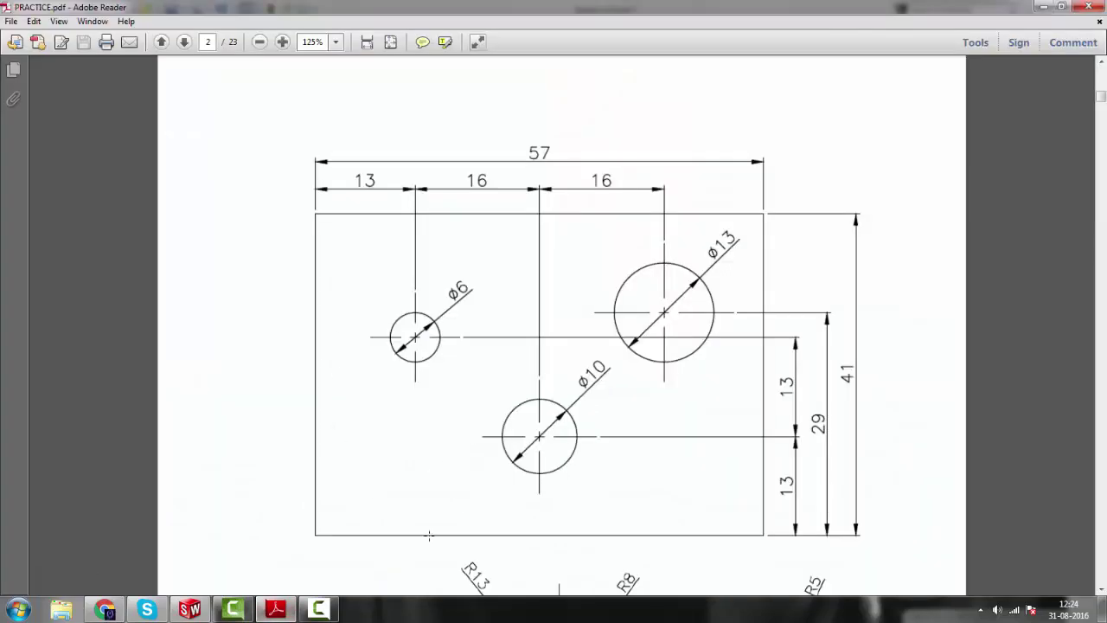
key(alt+Tab)
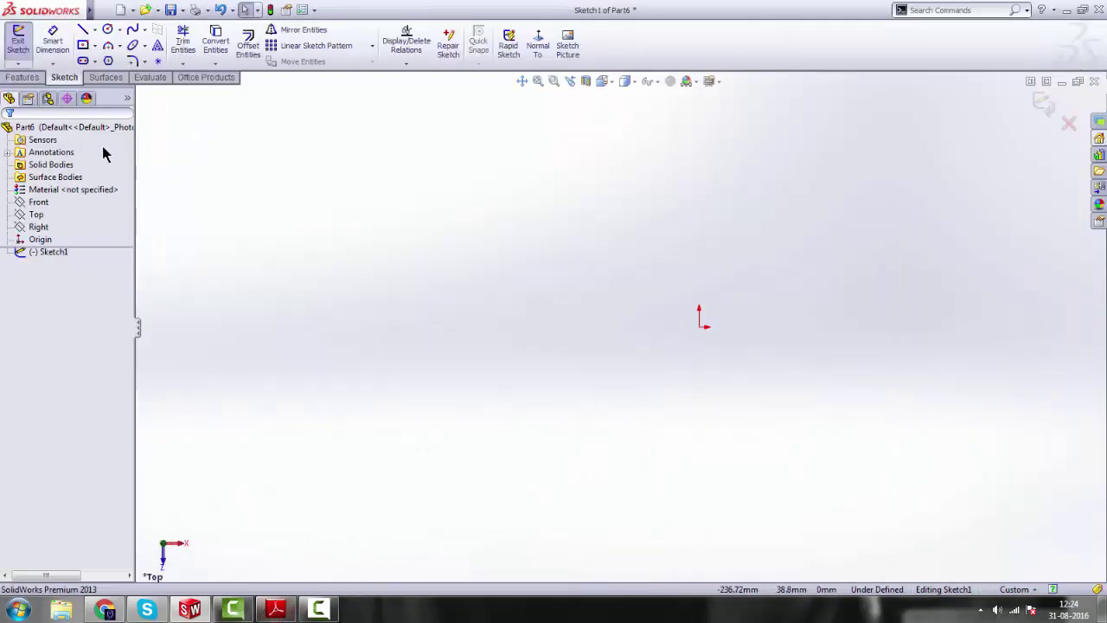
Draw a center rectangle about 76.8 × 51.9 from the sketch origin.
click(94, 45)
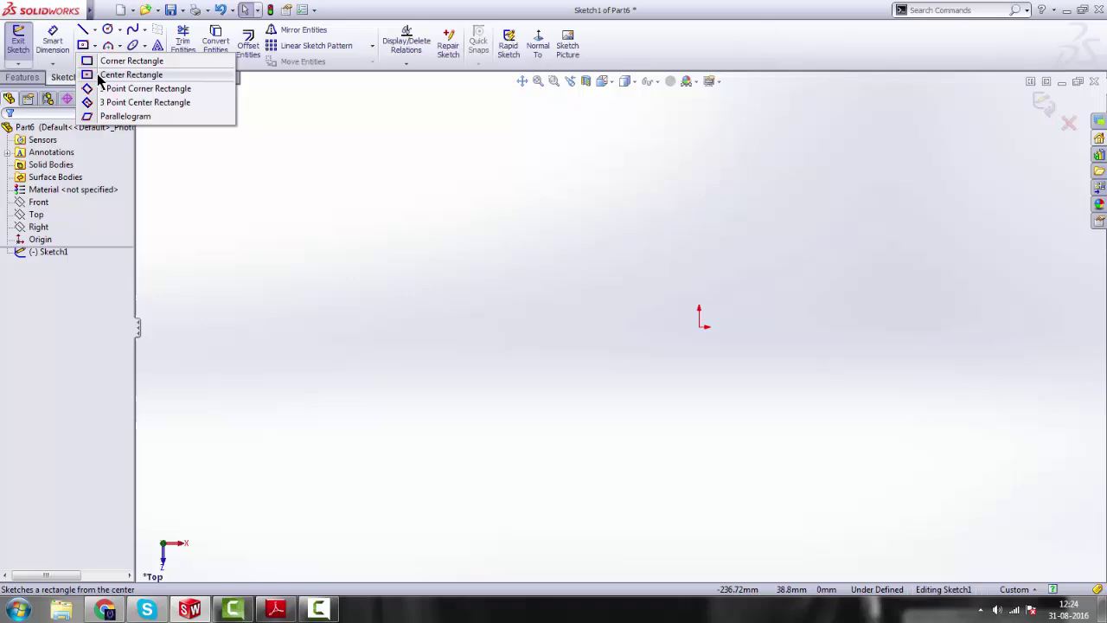
click(146, 78)
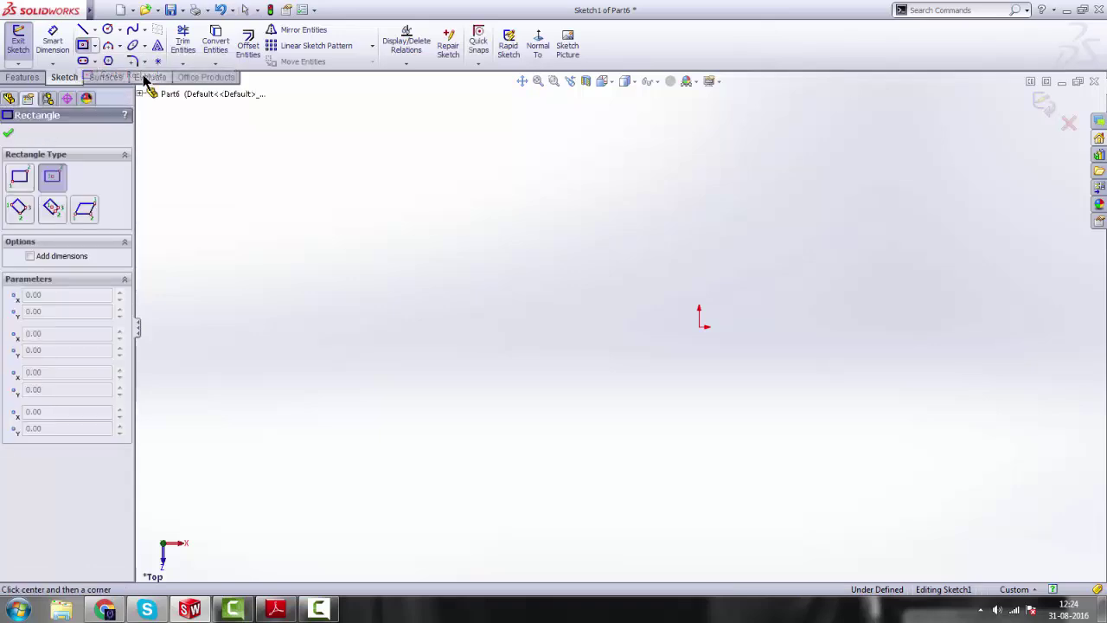
click(698, 327)
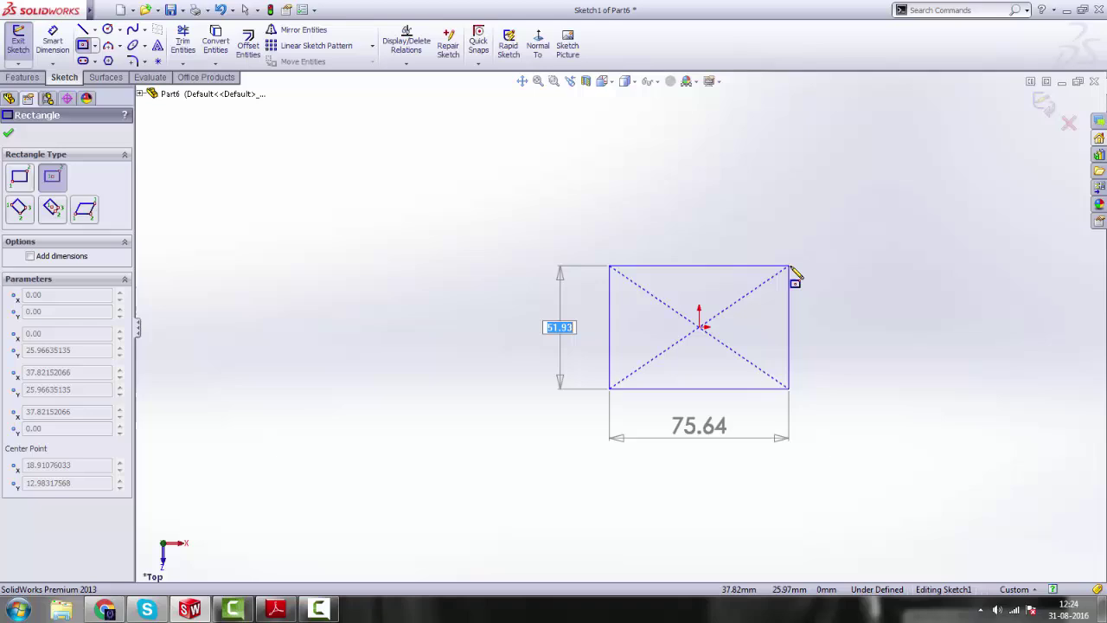
click(790, 266)
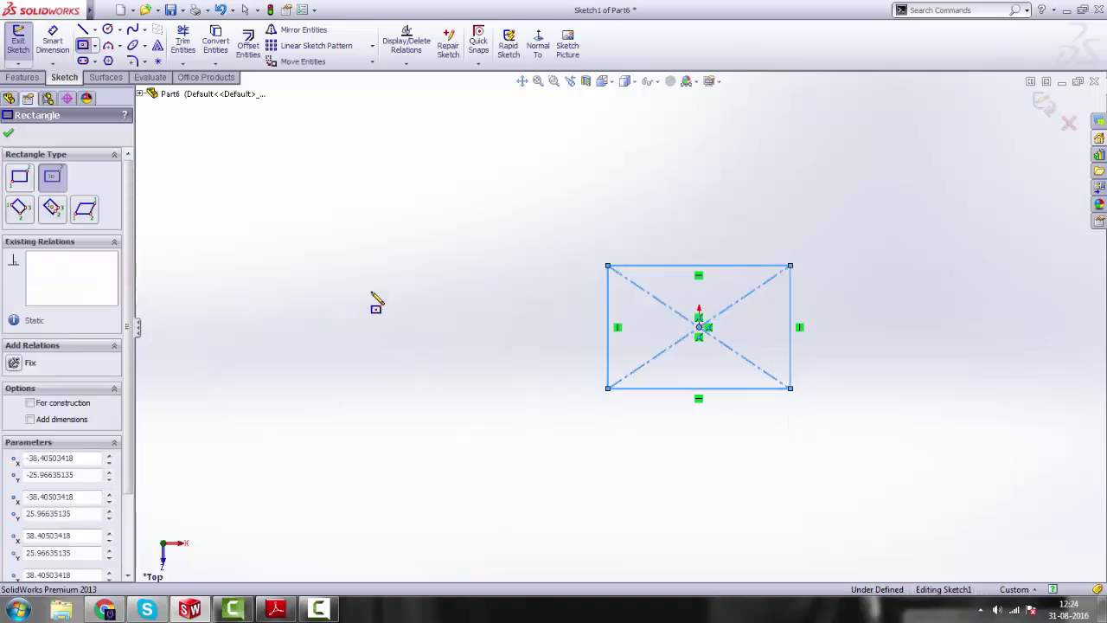
right_click(375, 302)
click(406, 250)
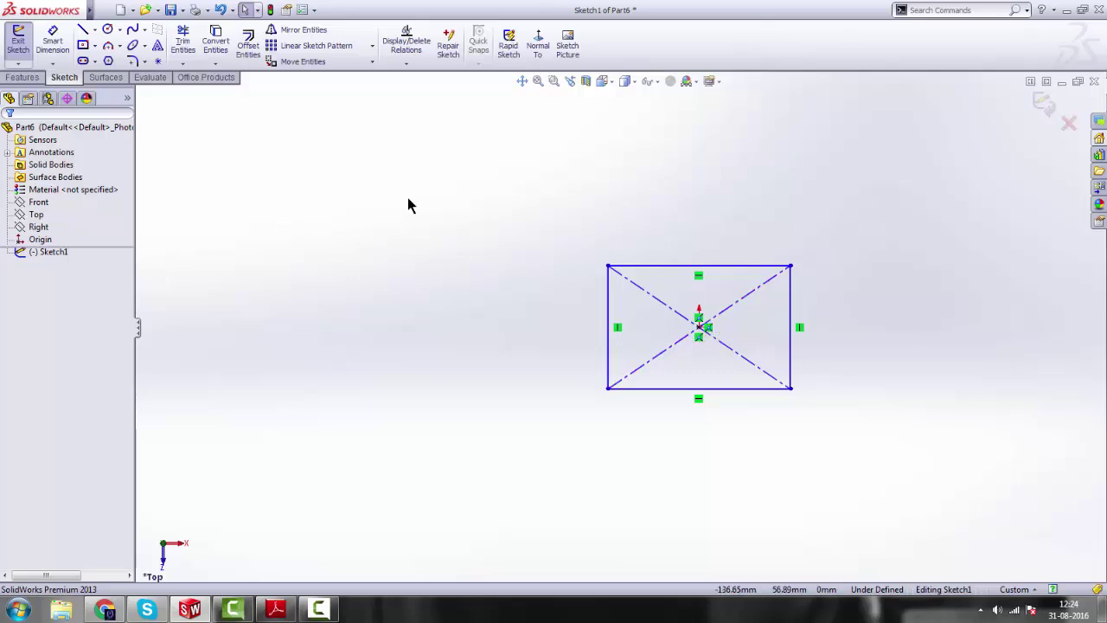
Smart Dimension the rectangle's top edge to 57 and right edge to 41.
click(55, 48)
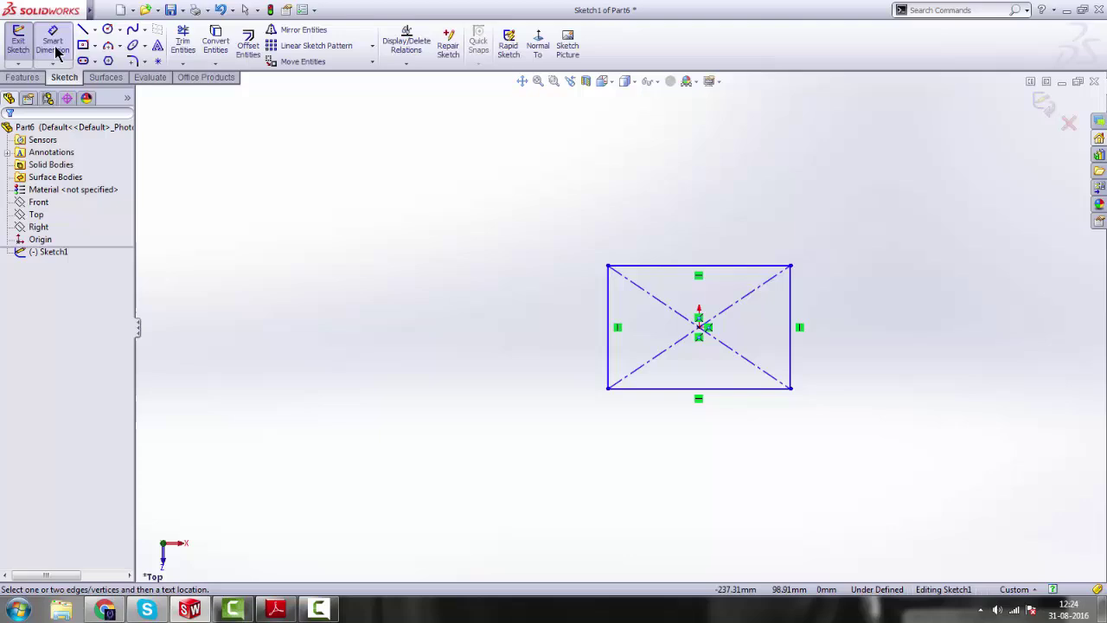
click(700, 266)
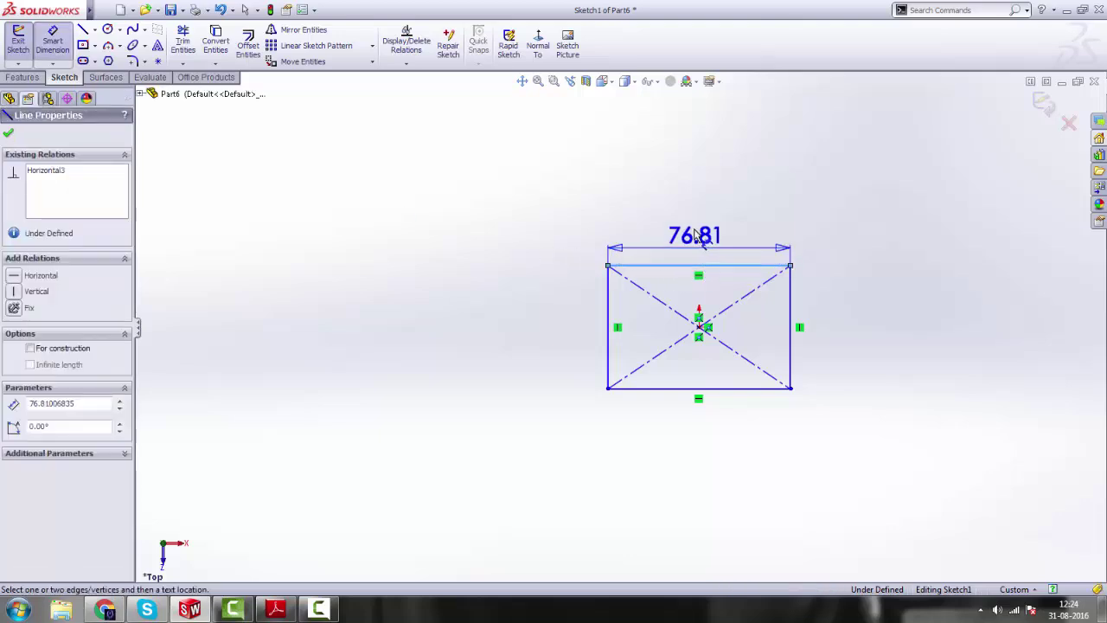
click(705, 238)
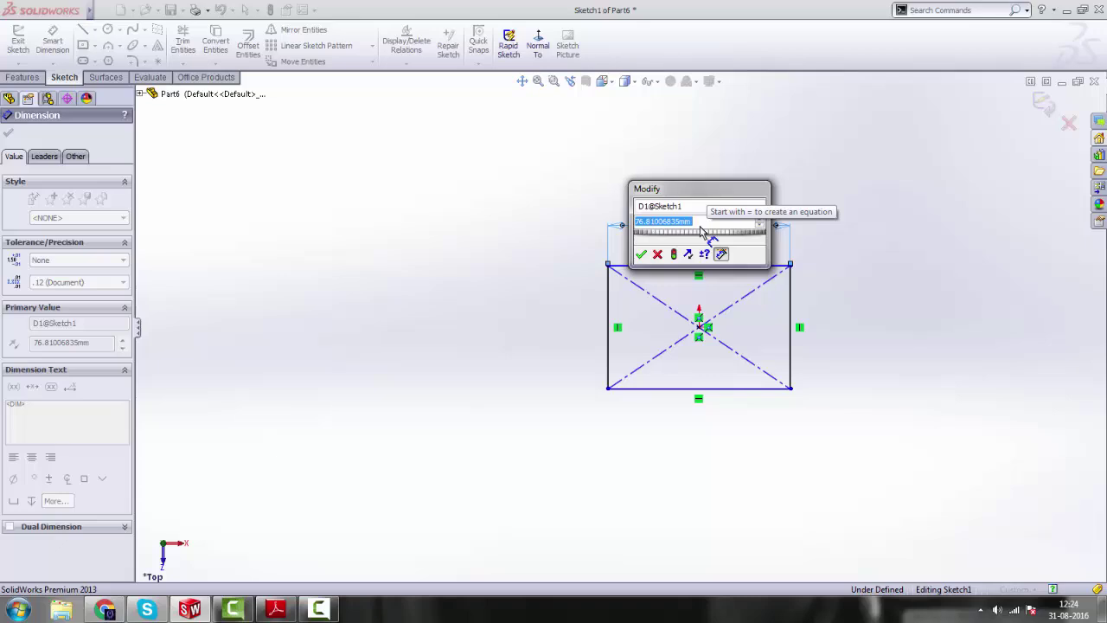
text(57)
key(Return)
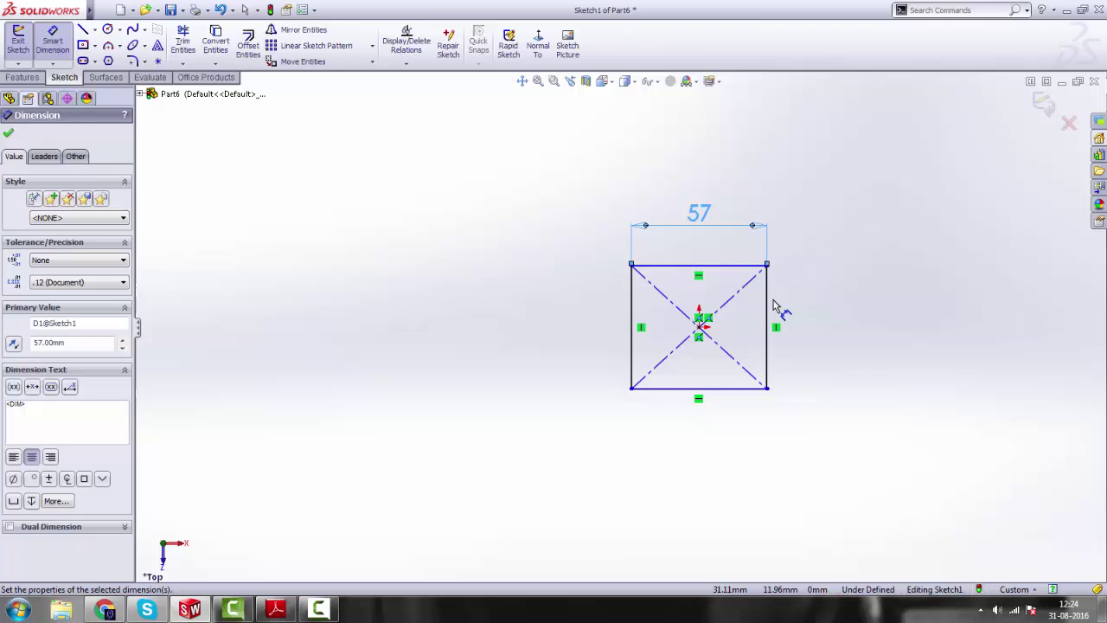
click(772, 305)
click(813, 327)
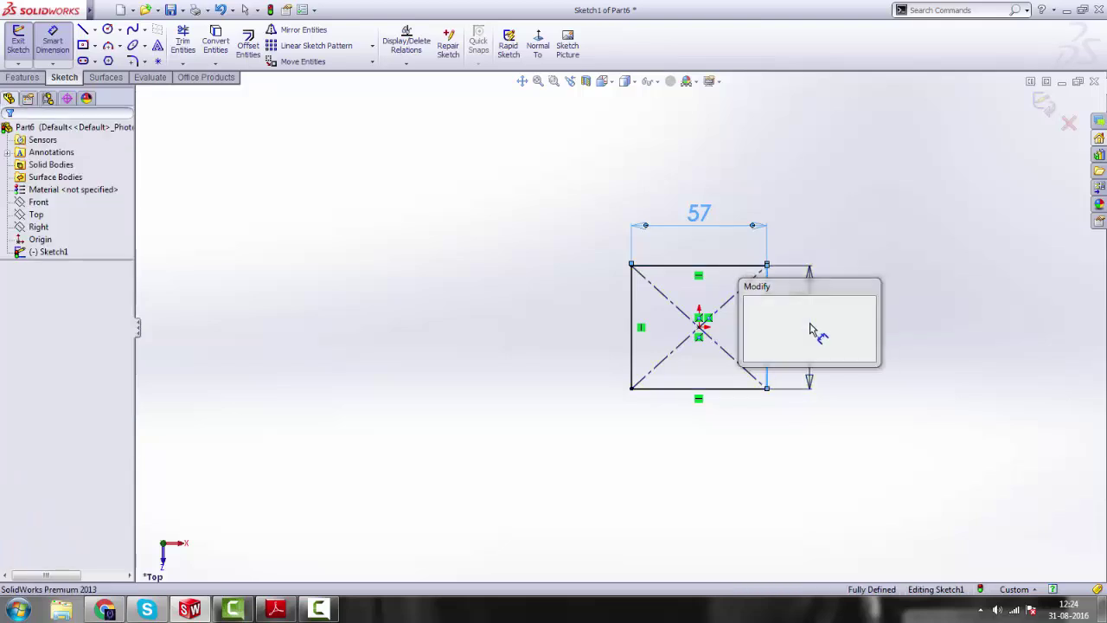
text(41)
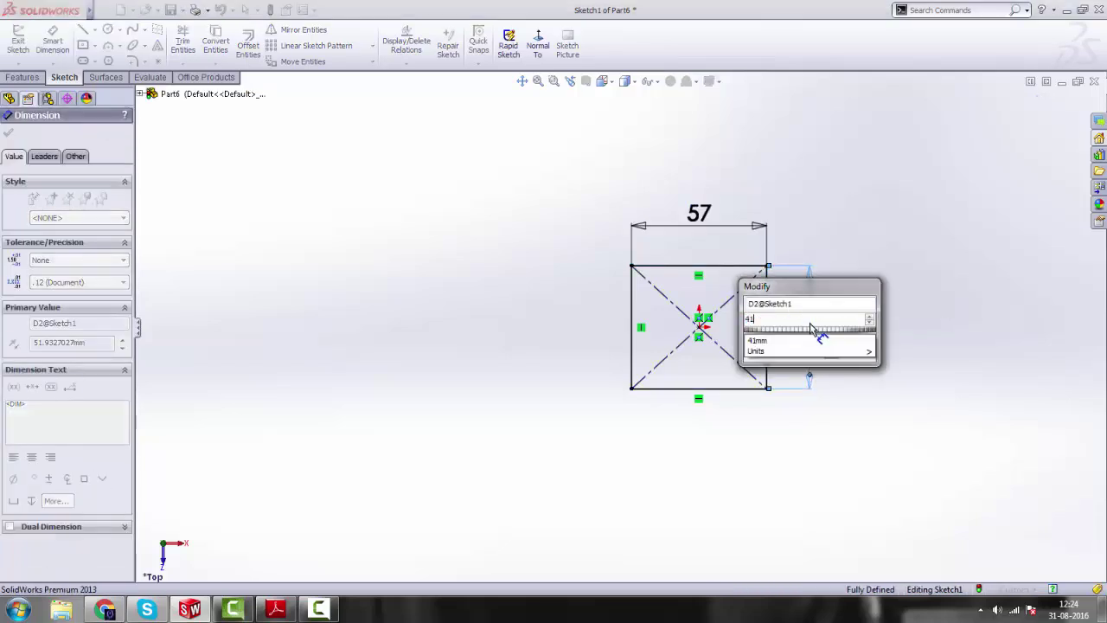
key(Return)
right_click(891, 301)
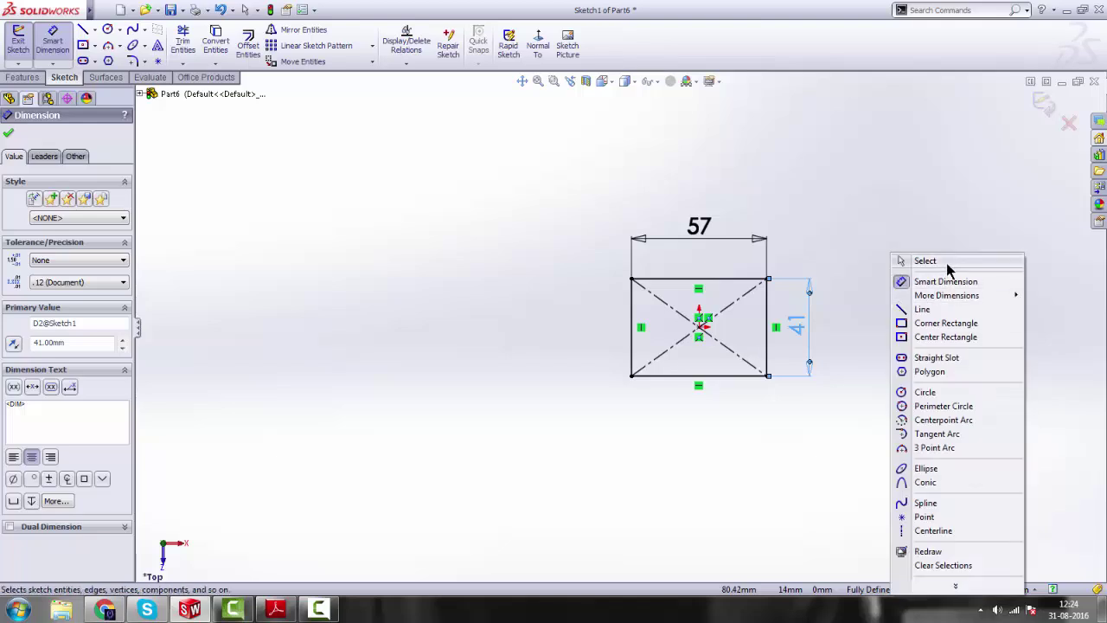
click(919, 260)
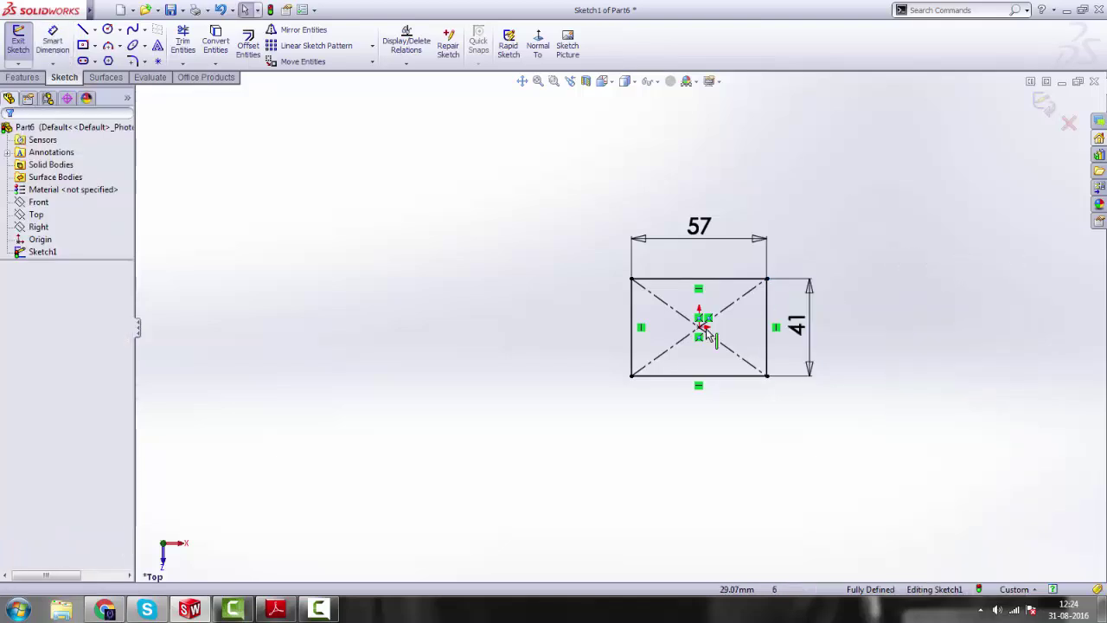
View the sketch from the top, tidy the 57 and 41 dimensions, and check the PDF hole layout.
click(536, 43)
scroll(533, 235, up, 3)
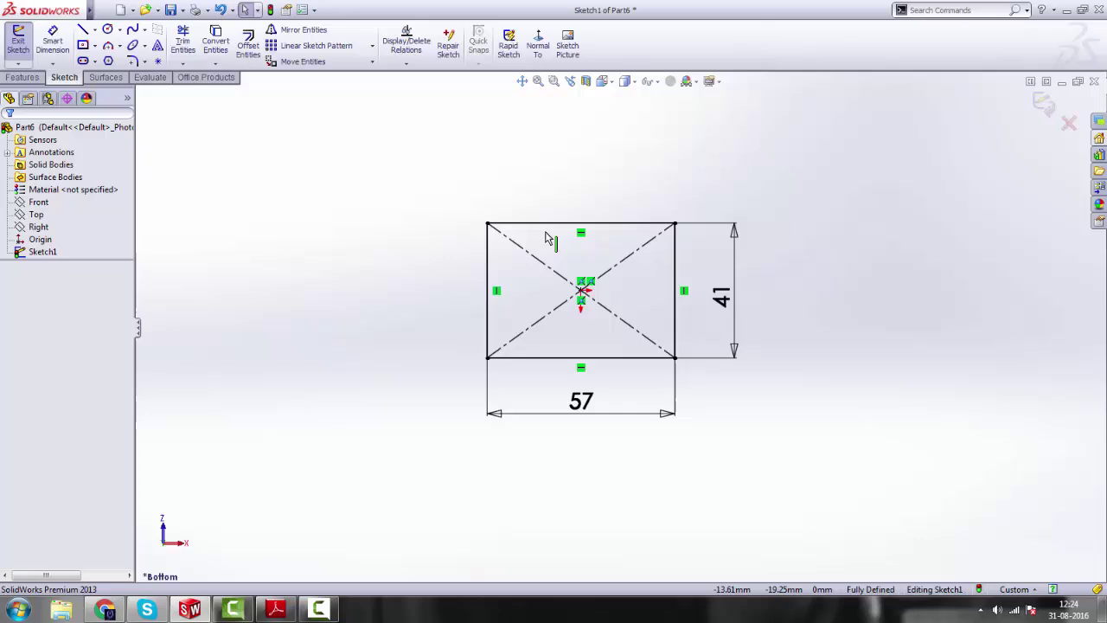
scroll(546, 239, down, 2)
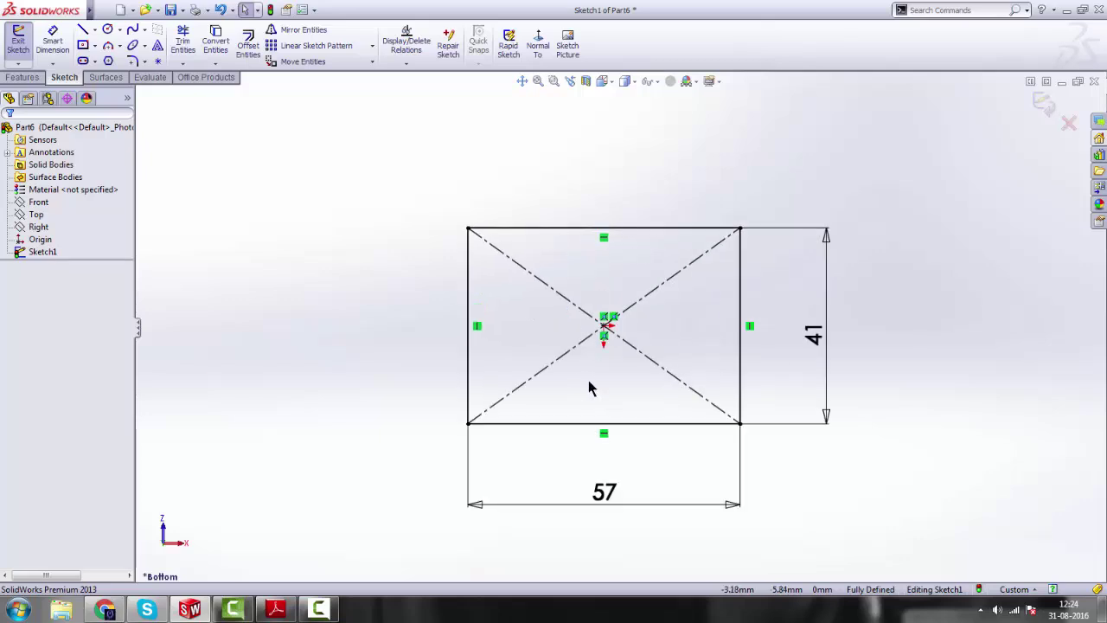
click(549, 40)
scroll(576, 314, up, 2)
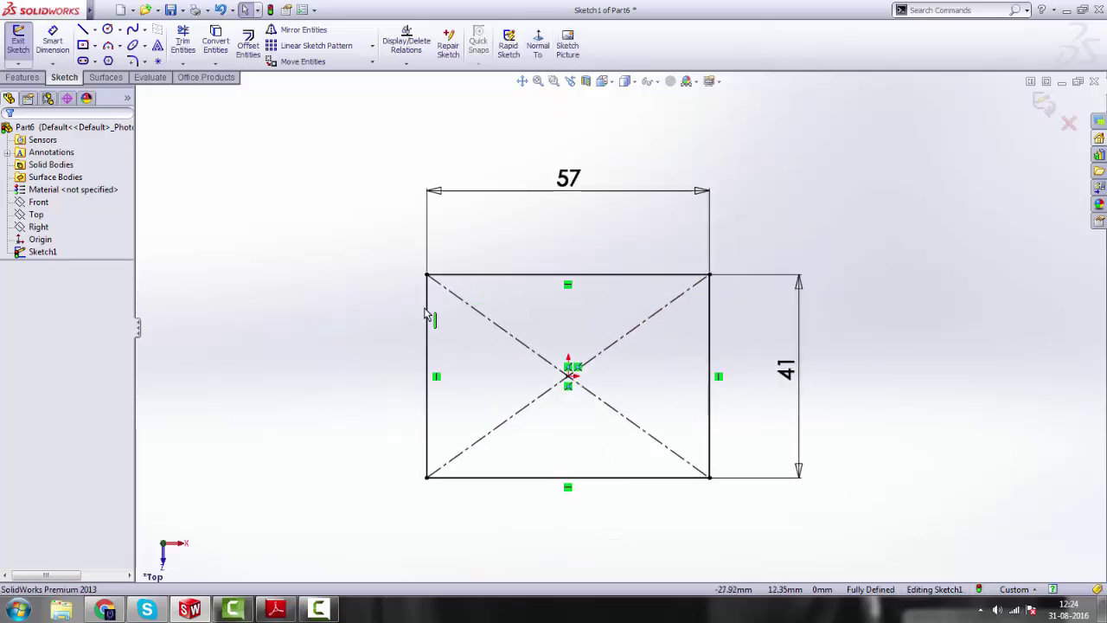
drag(581, 181, 581, 237)
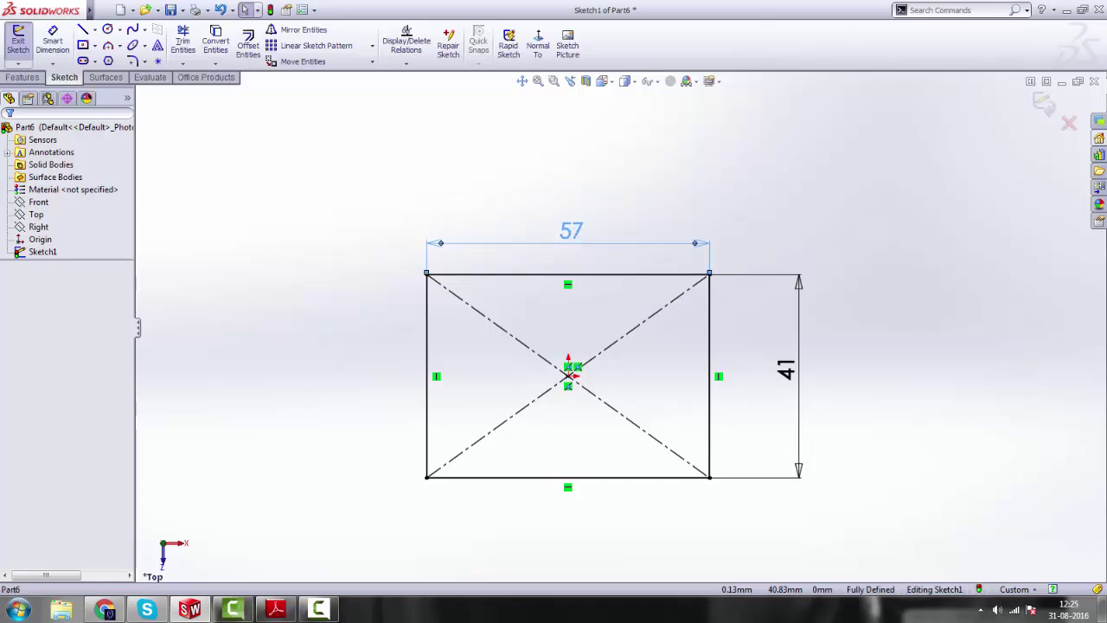
drag(804, 380, 763, 381)
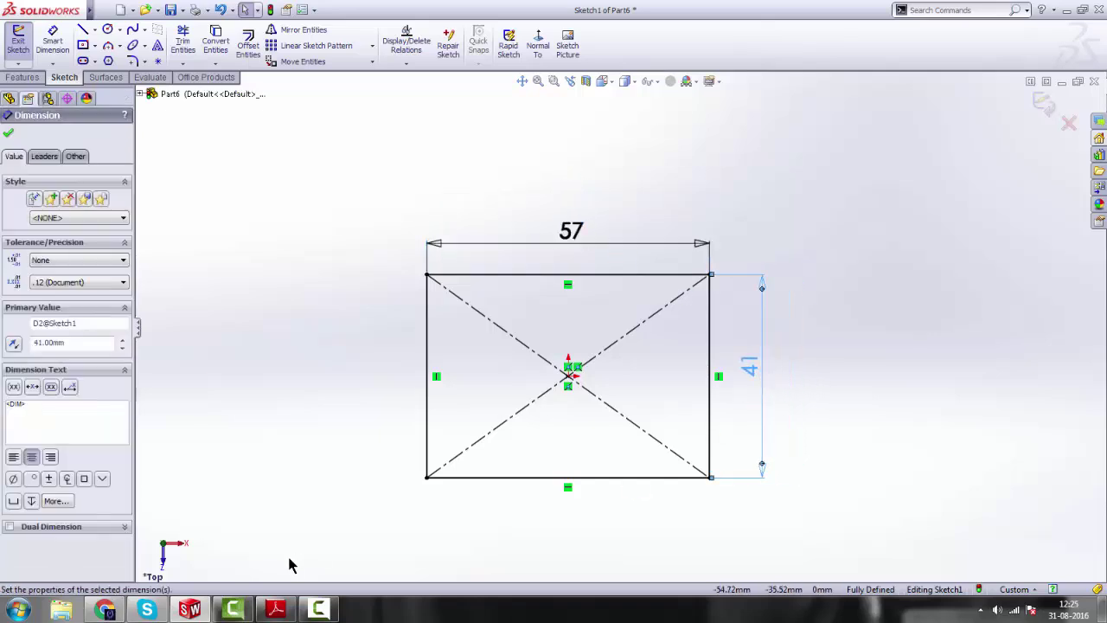
click(273, 610)
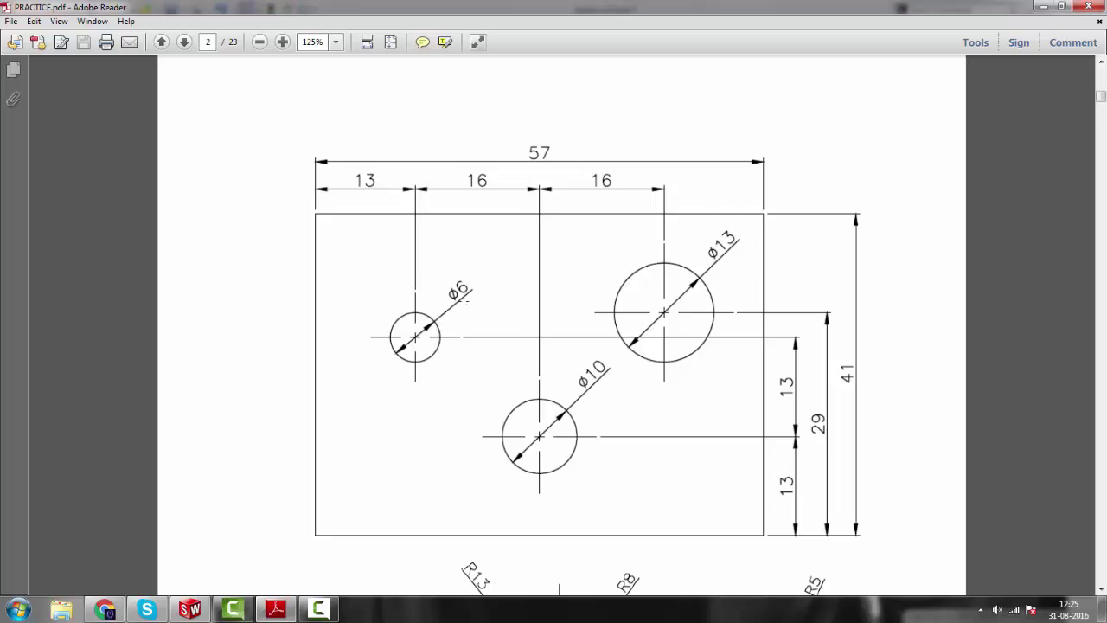
Sketch a small circle in the rectangle's upper-left area.
click(273, 610)
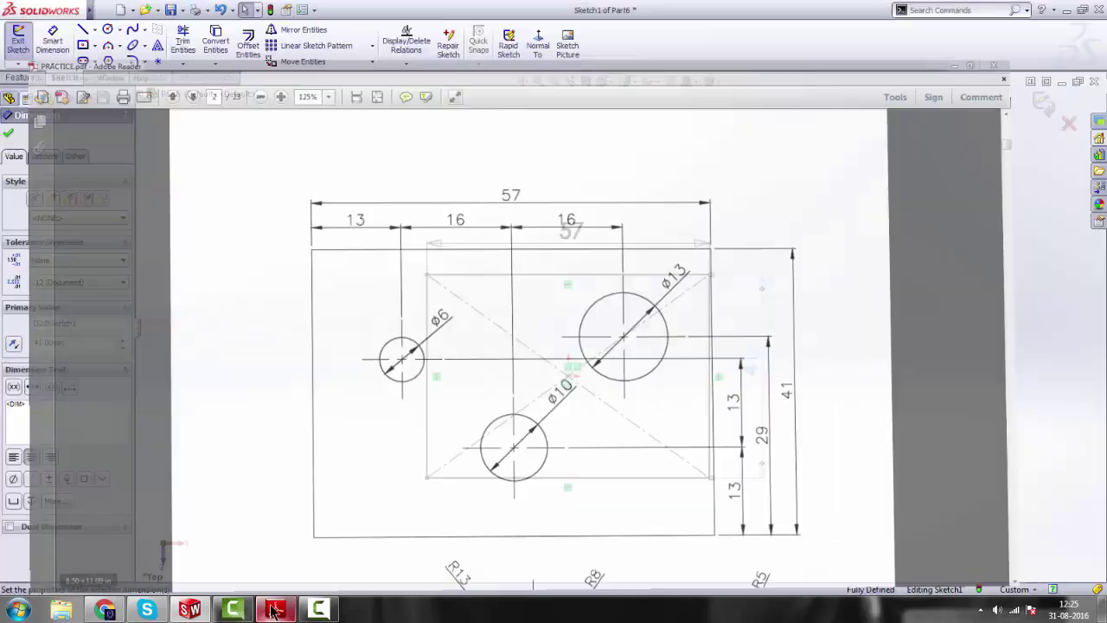
click(108, 28)
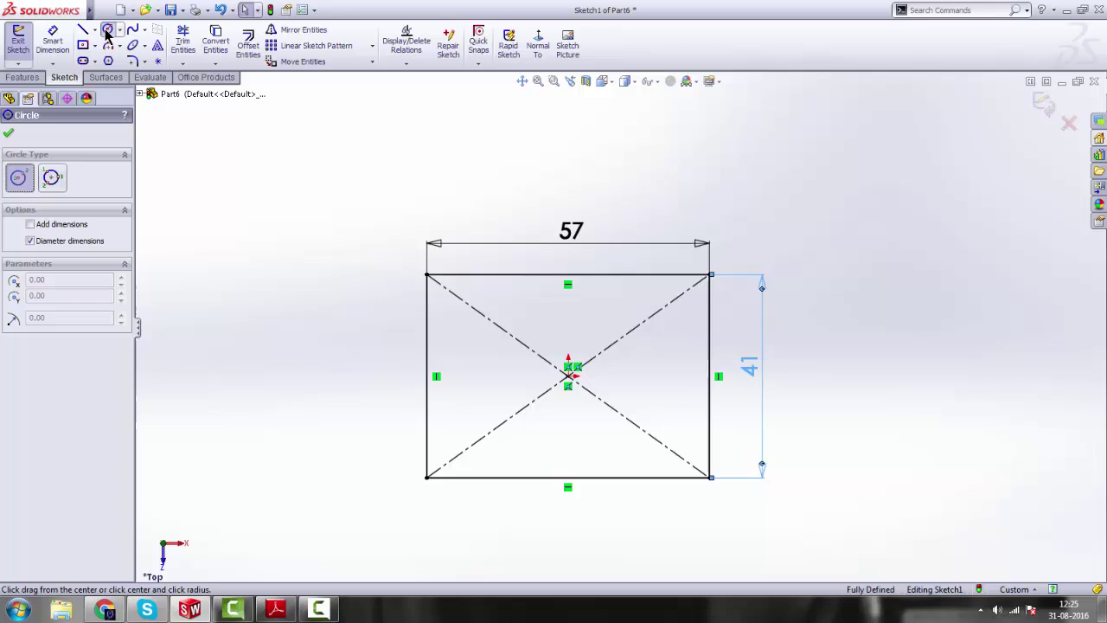
click(468, 331)
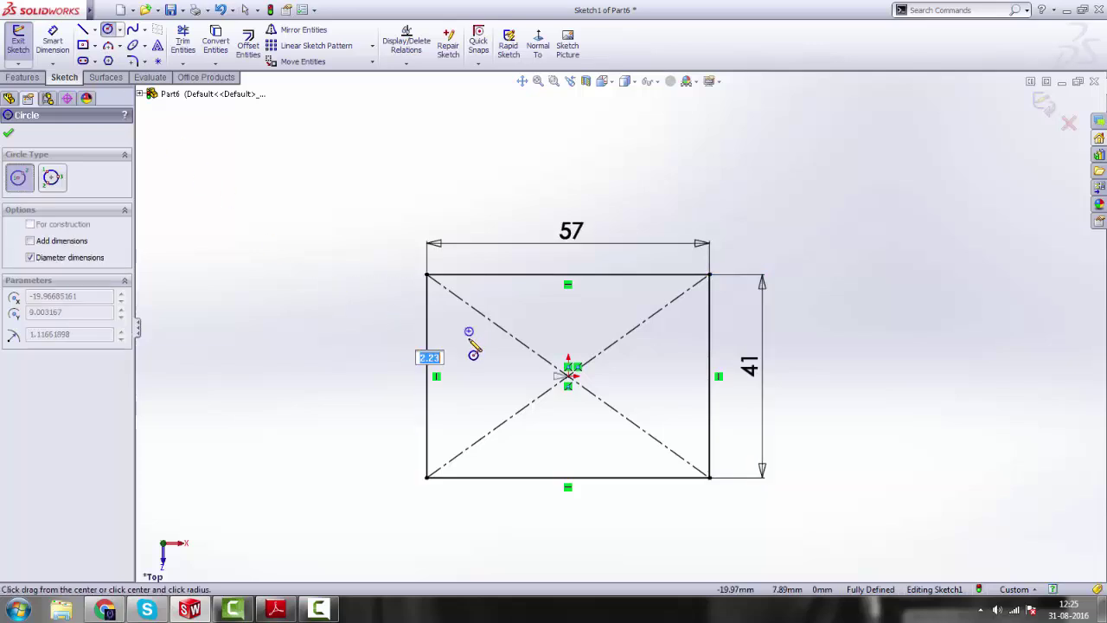
click(478, 339)
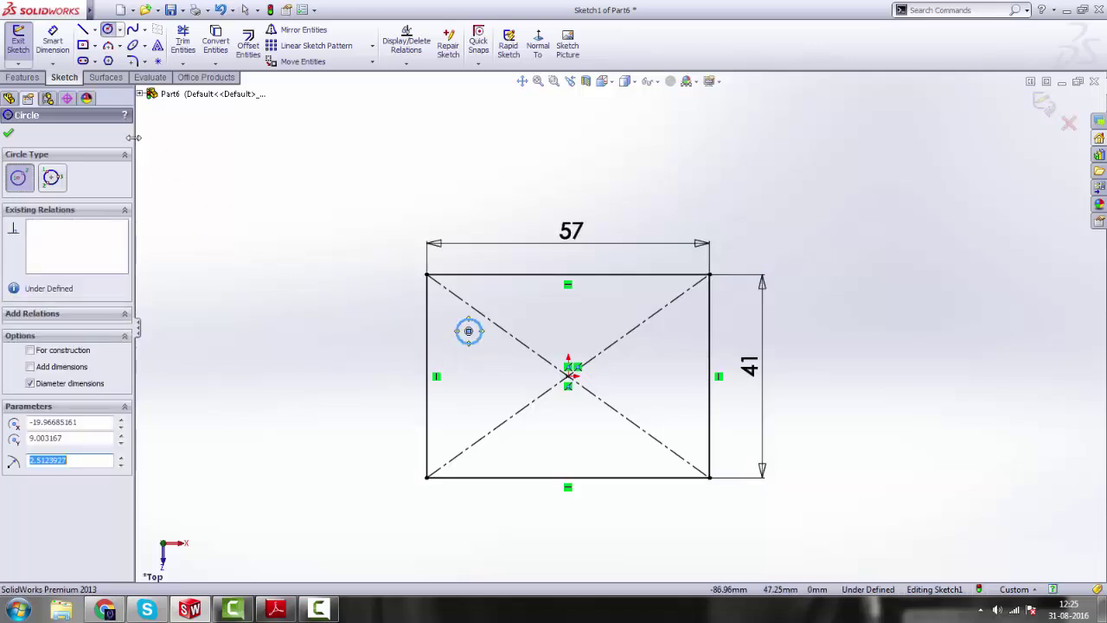
Dimension the circle's diameter to 6 mm.
click(51, 39)
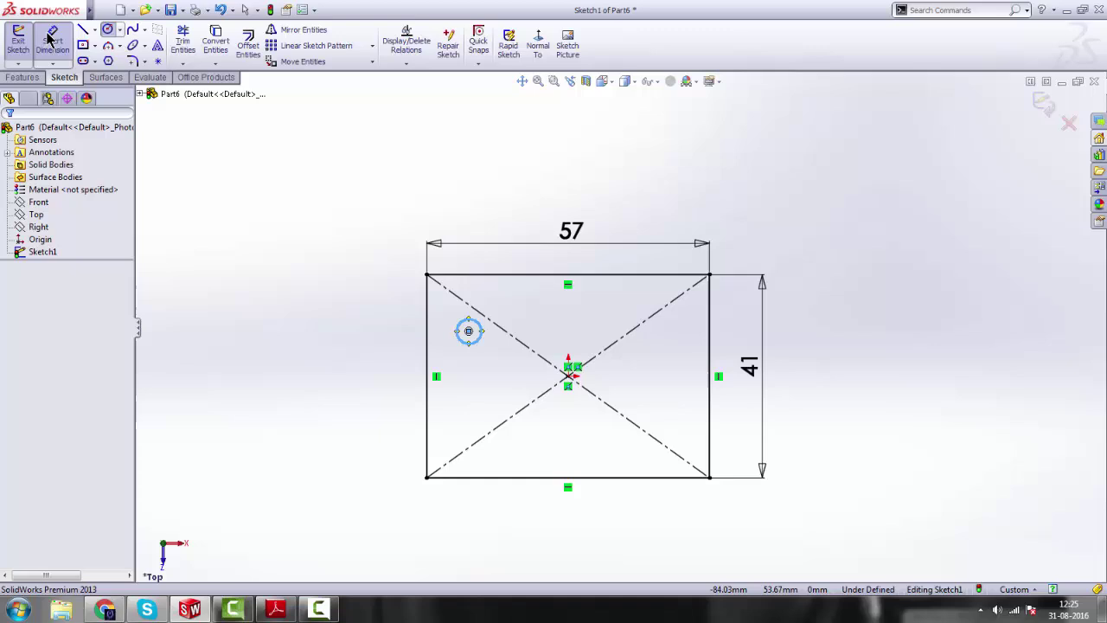
click(467, 320)
click(467, 375)
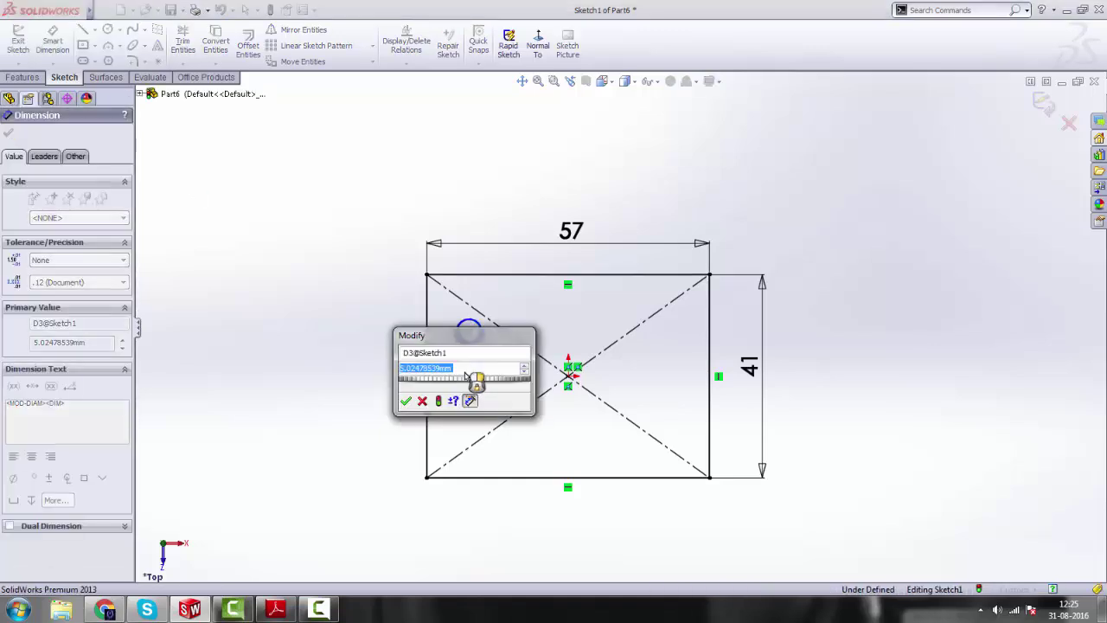
text(6)
key(Return)
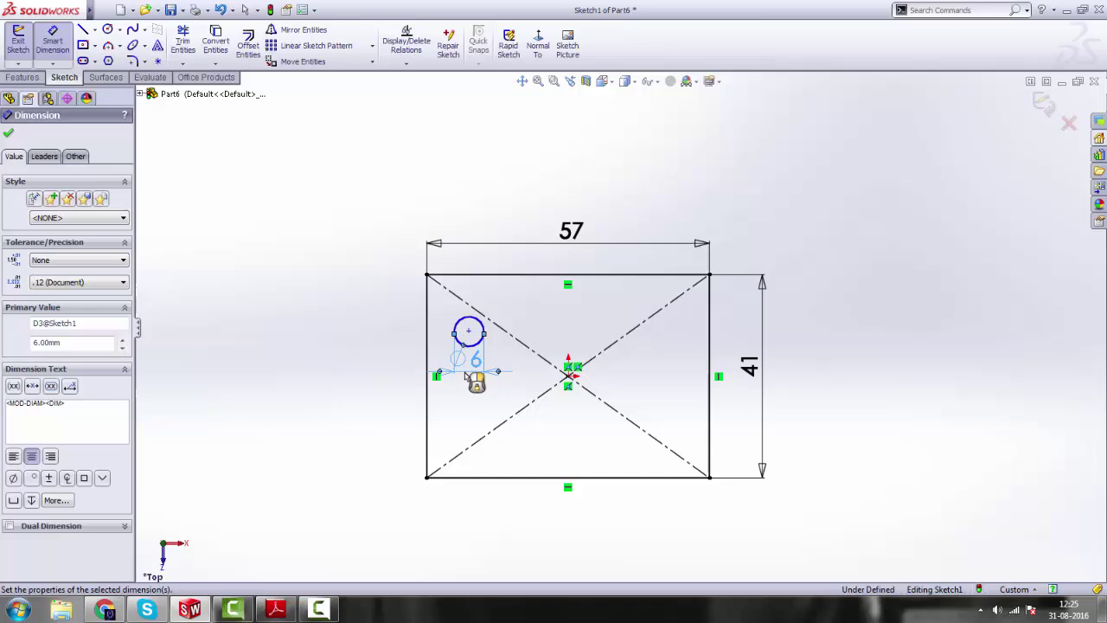
click(370, 214)
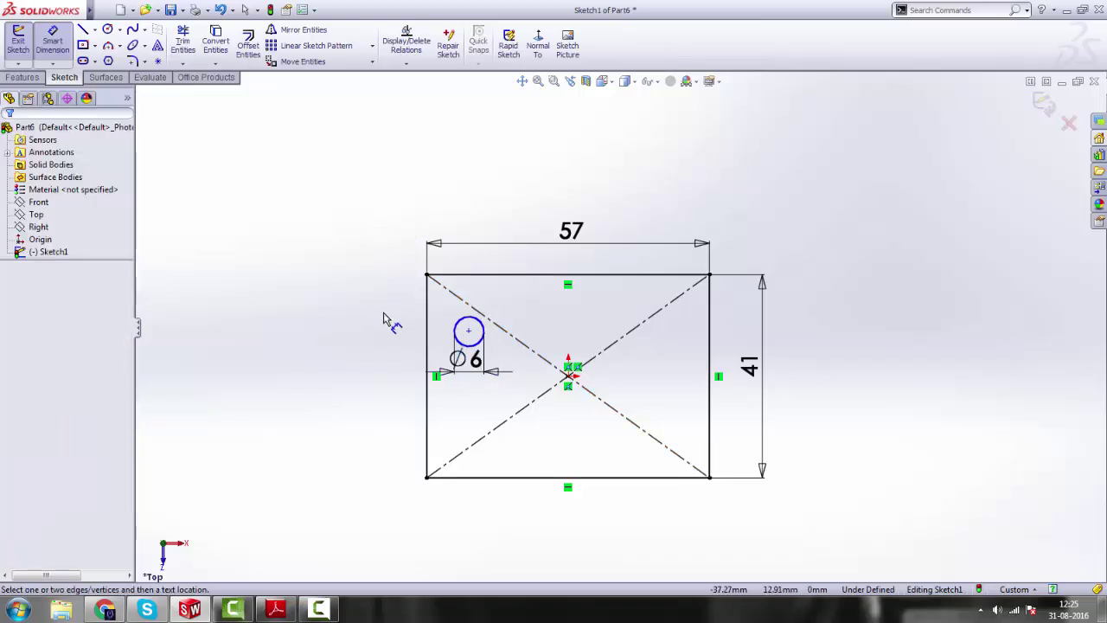
Confirm the circle centre is still free to move and check hole positions in the PDF.
right_click(289, 284)
click(318, 261)
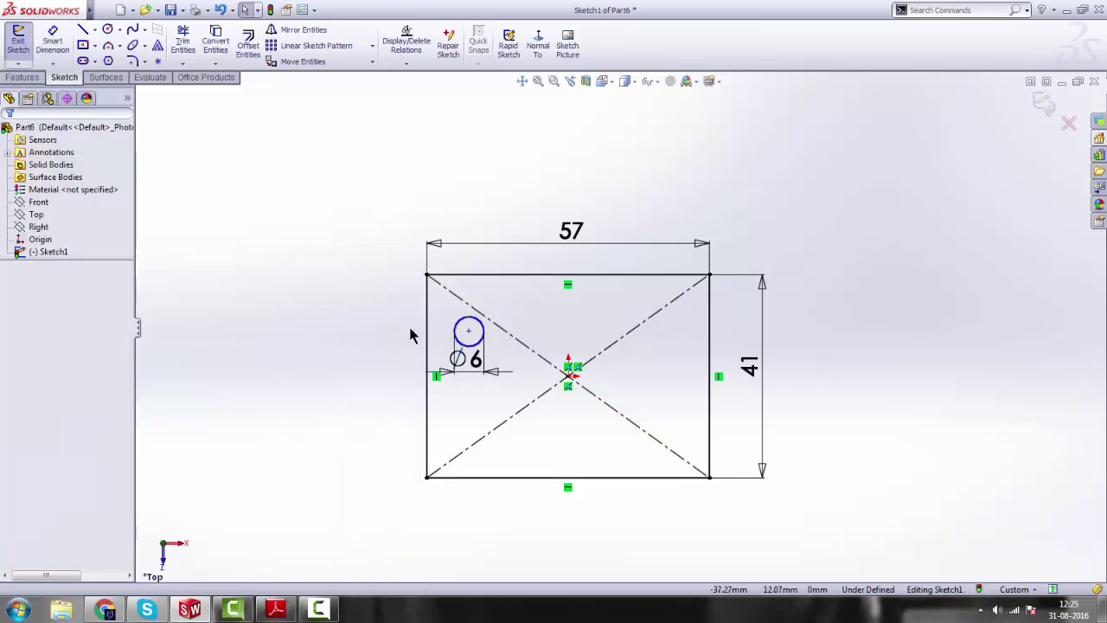
click(468, 331)
mouse_move(469, 333)
mouse_down()
mouse_move(470, 351)
mouse_move(469, 333)
mouse_up()
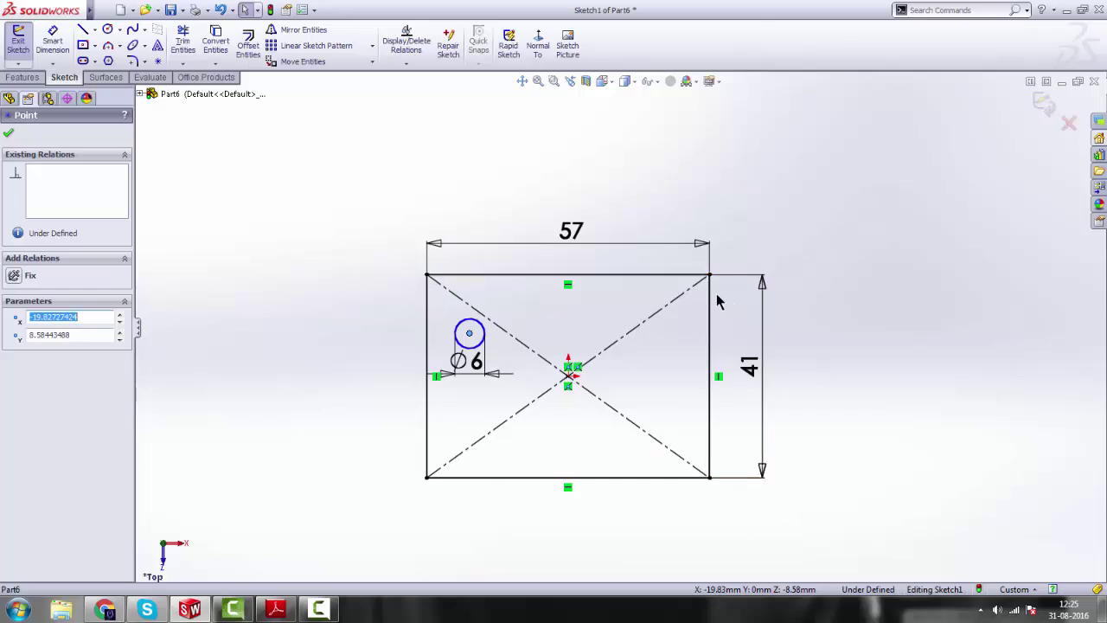
click(277, 610)
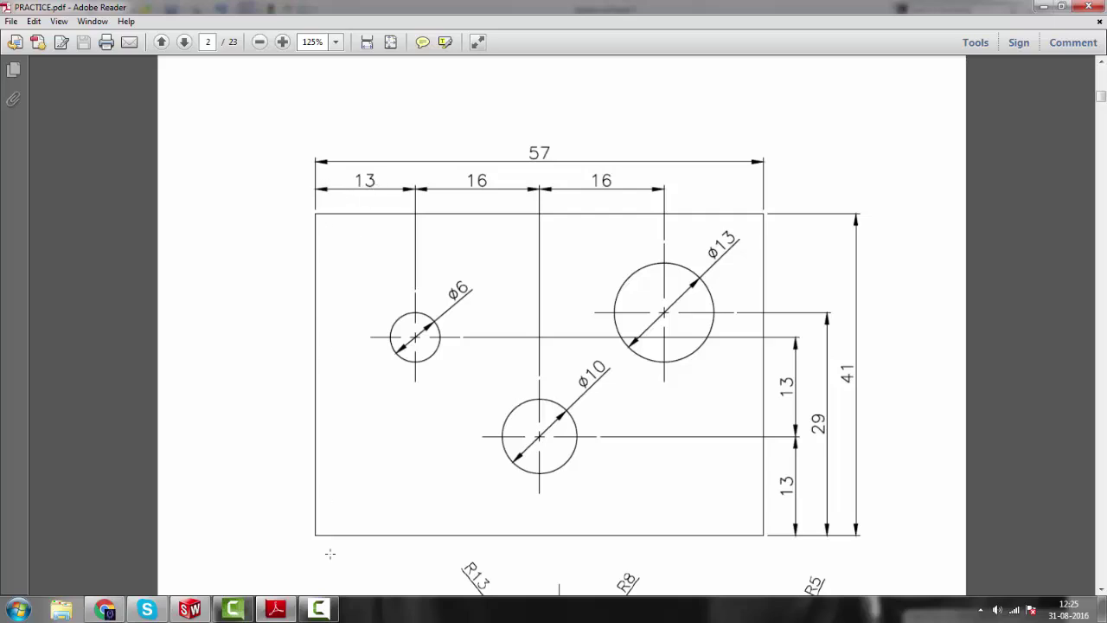
click(276, 611)
Dimension the Ø6 circle centre 13 mm from the rectangle's left edge.
click(52, 39)
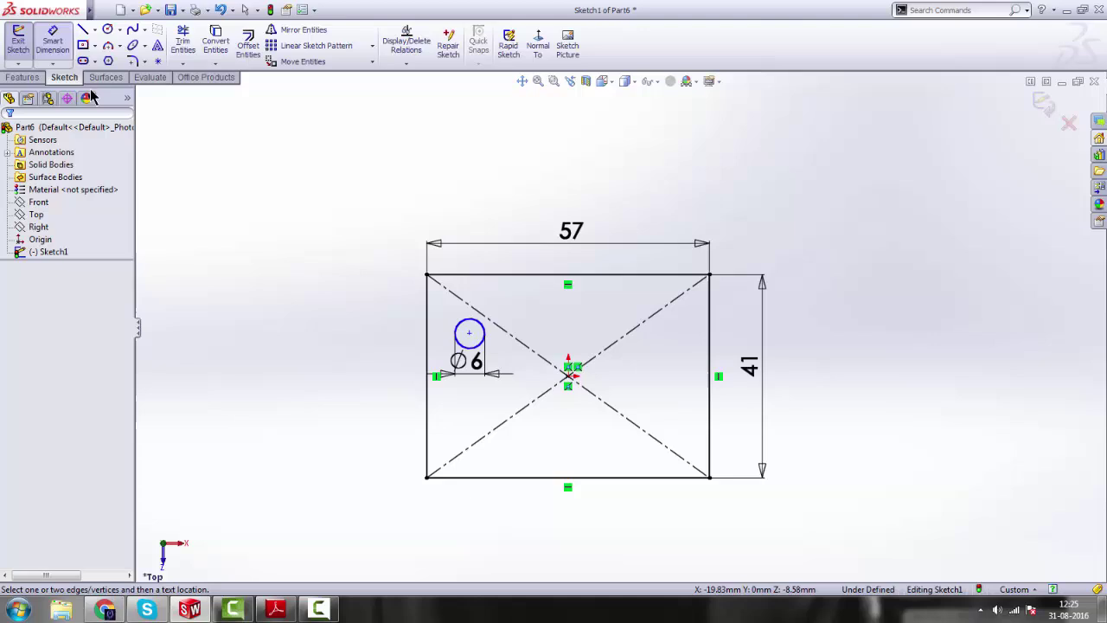
click(427, 337)
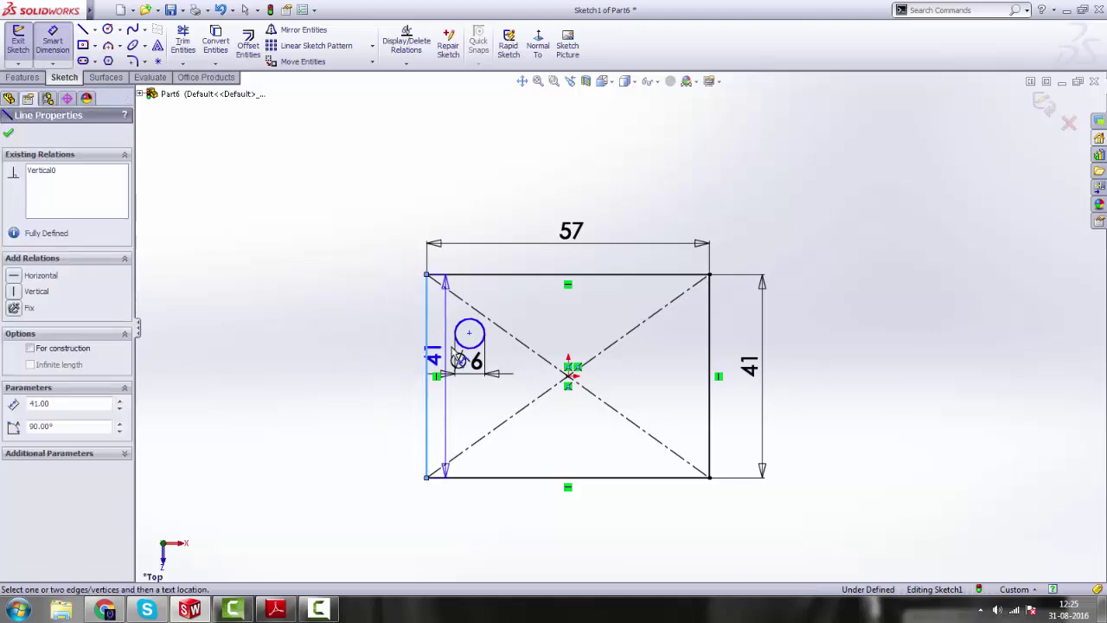
click(468, 332)
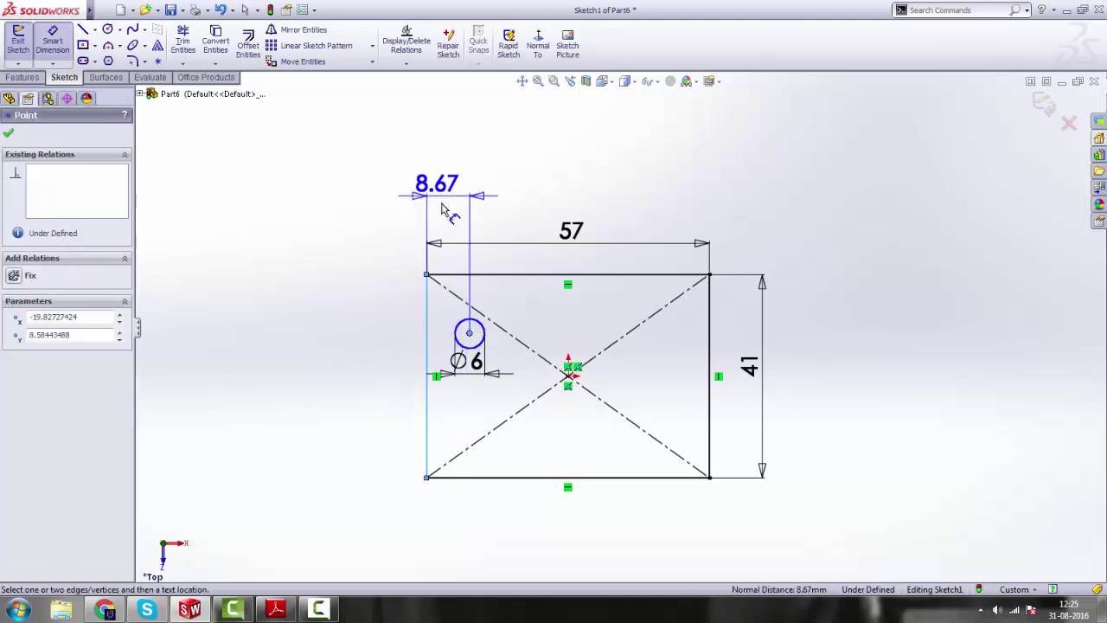
click(447, 212)
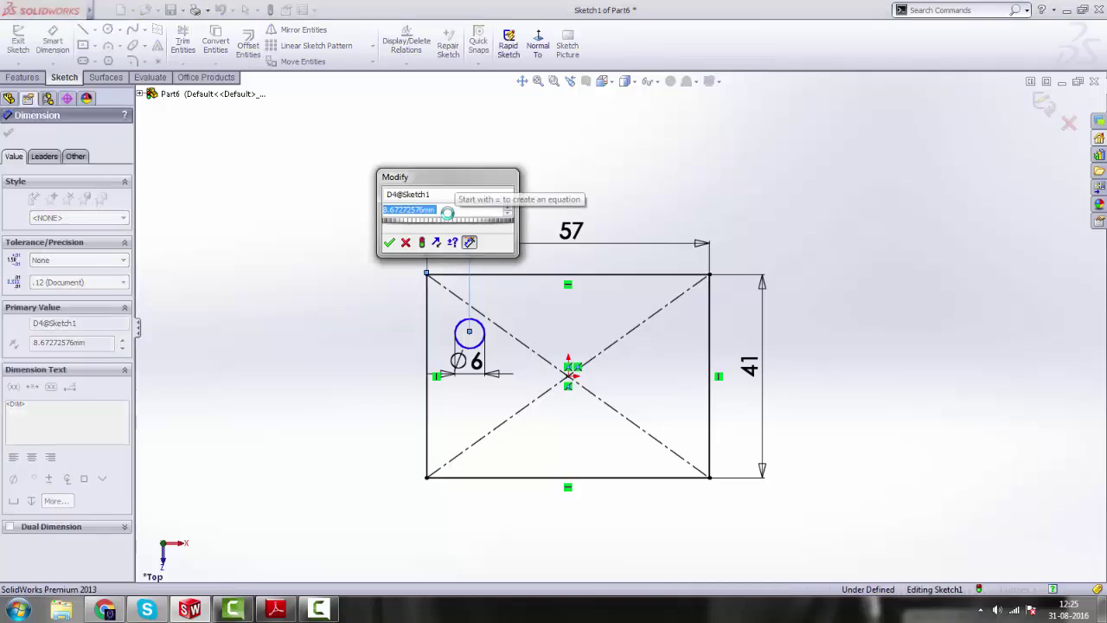
text(13)
key(Return)
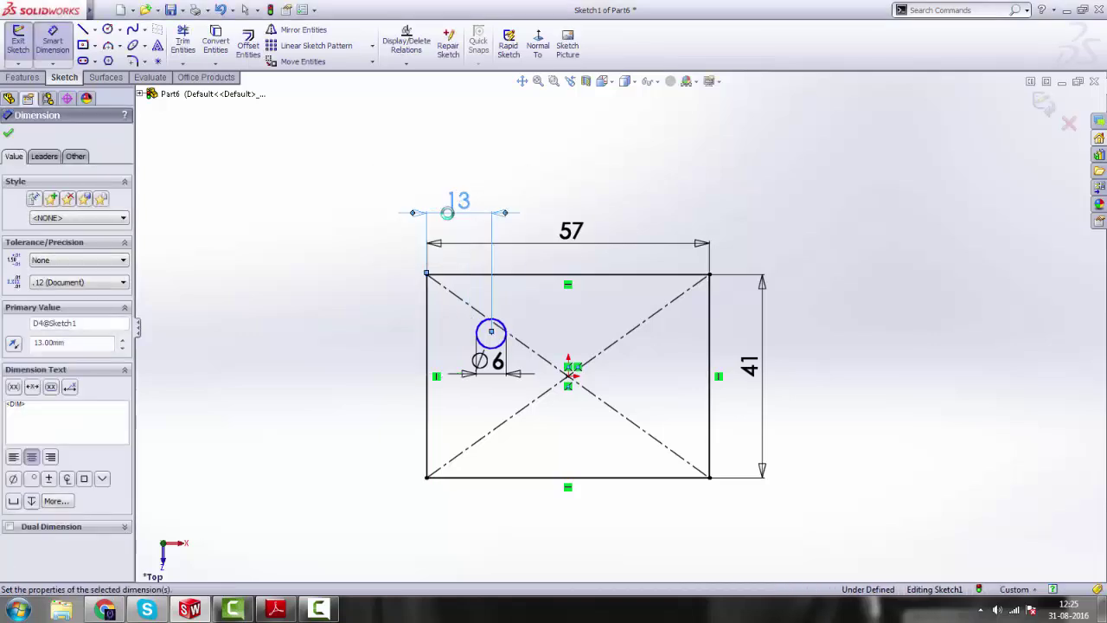
Dimension the Ø6 circle centre 26 mm above the bottom edge.
click(277, 609)
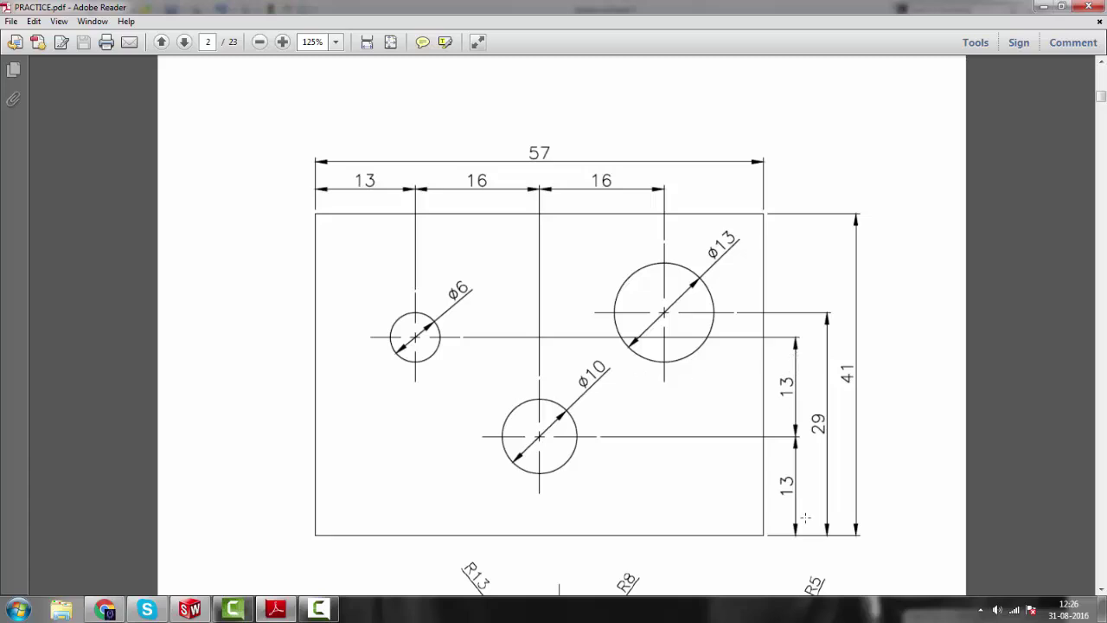
click(240, 611)
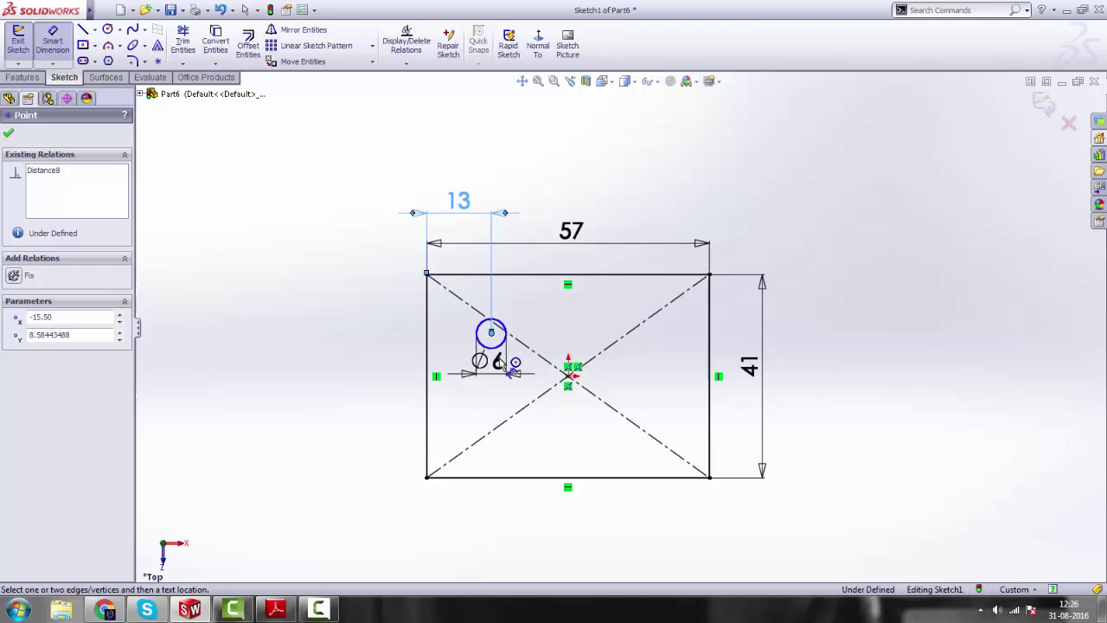
click(504, 475)
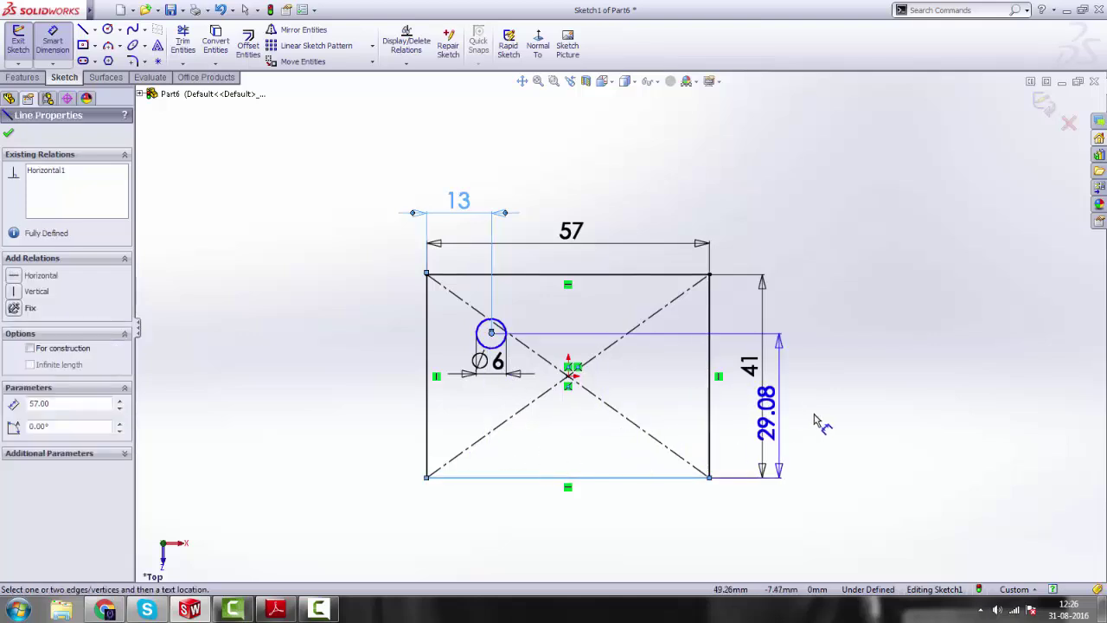
click(732, 409)
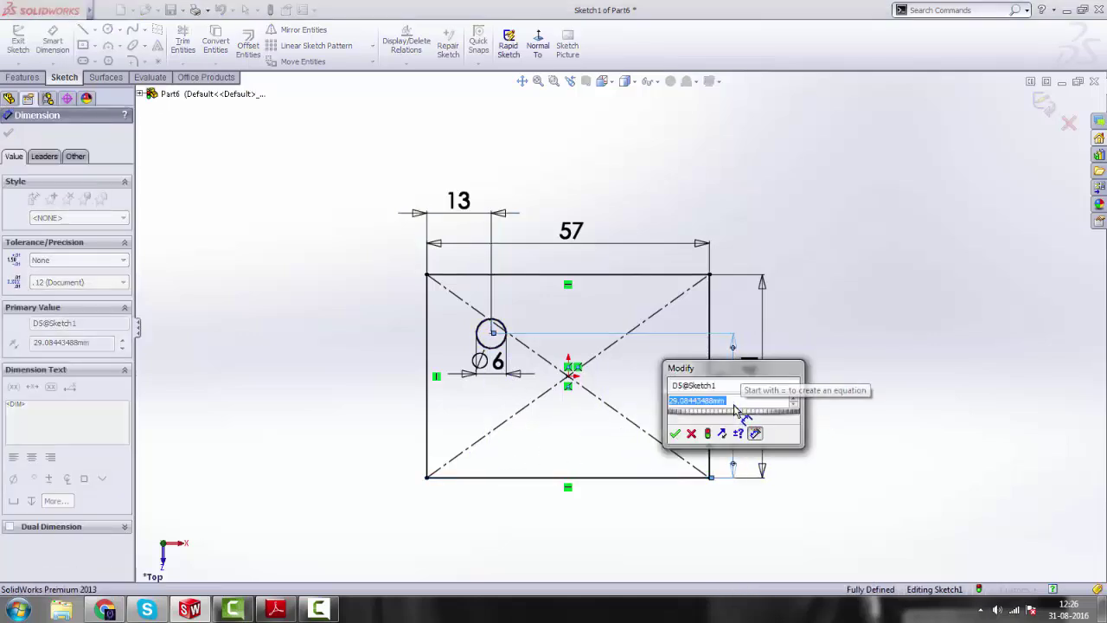
text(26)
key(Return)
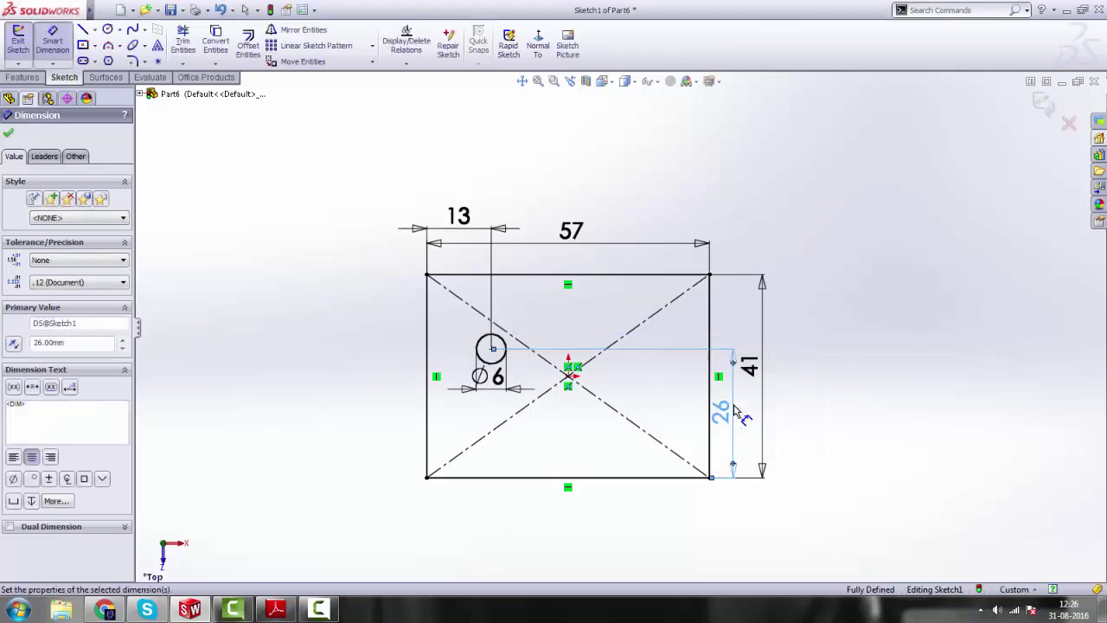
right_click(826, 320)
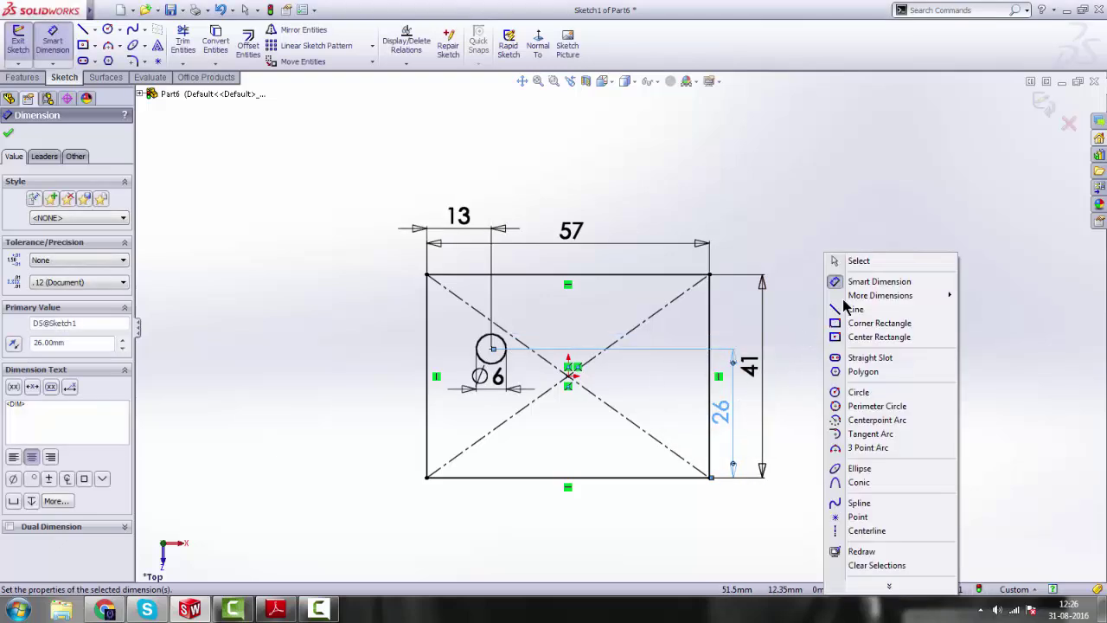
click(871, 258)
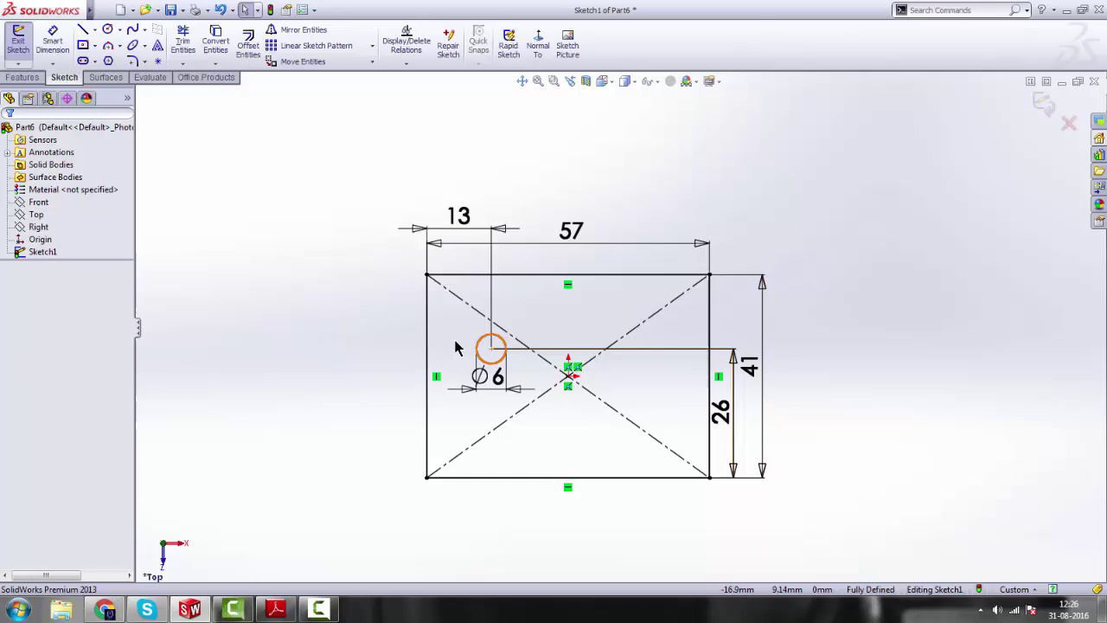
Sketch a second circle below the rectangle centre and nudge it slightly left.
click(276, 610)
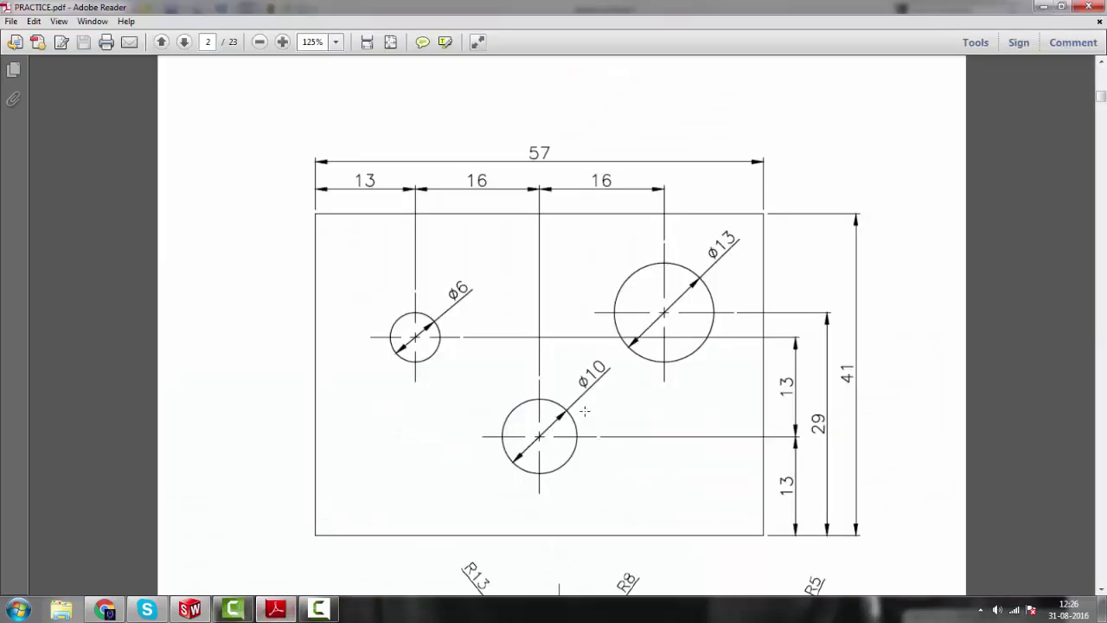
click(277, 609)
click(108, 30)
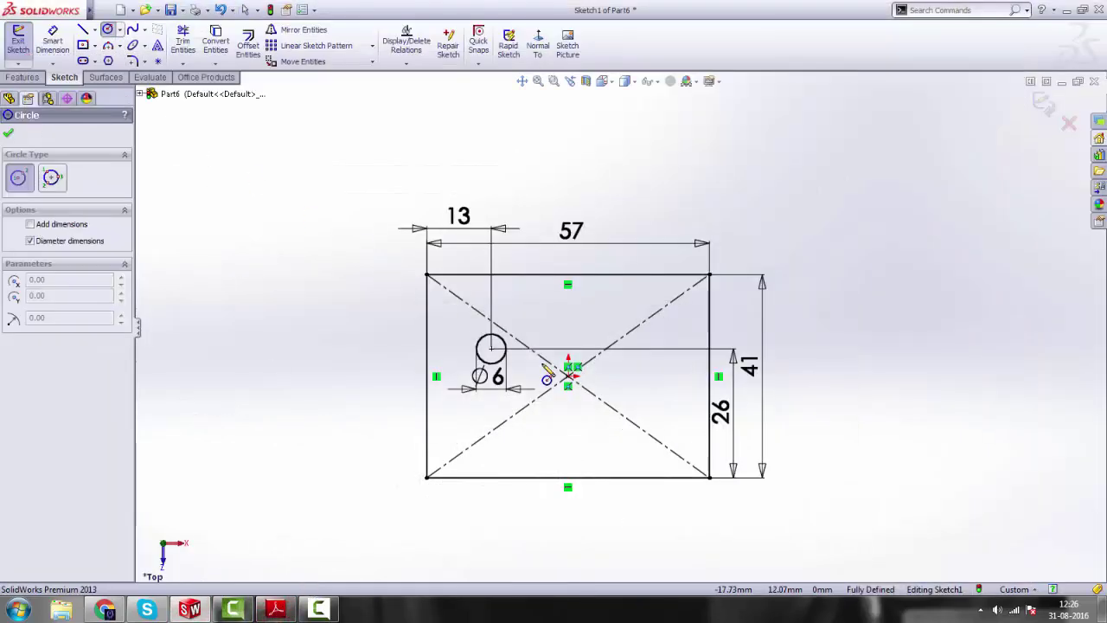
click(568, 430)
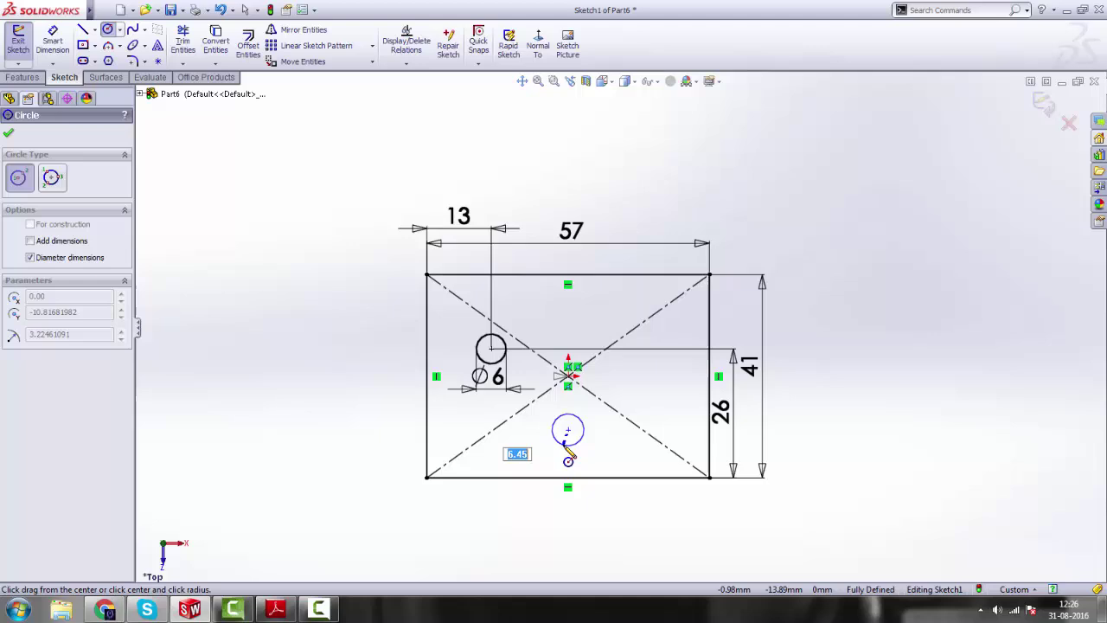
click(577, 449)
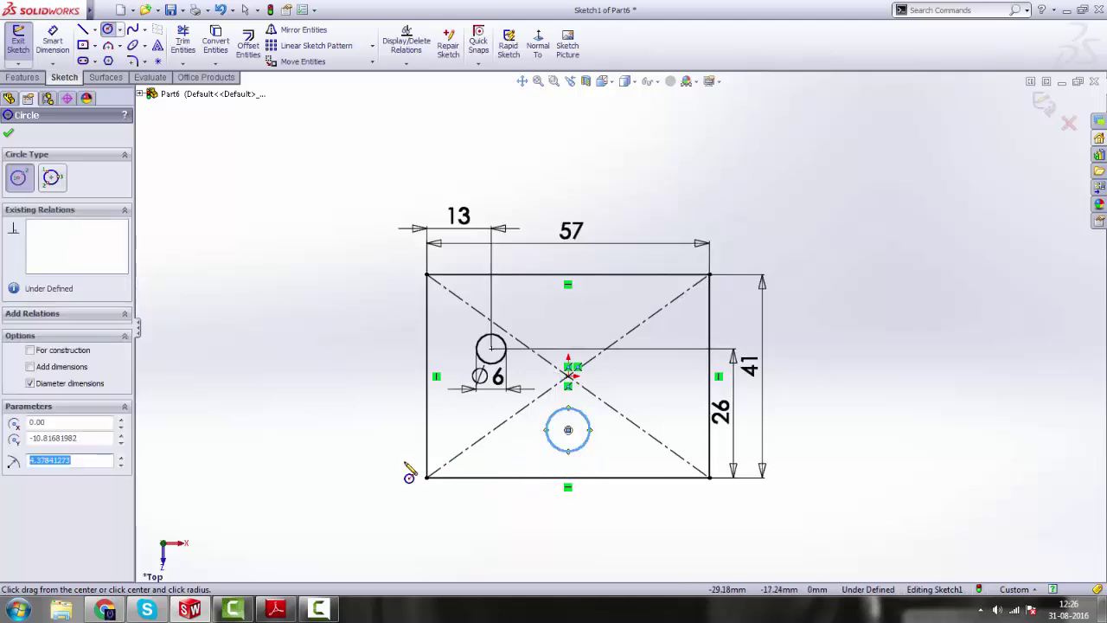
right_click(254, 252)
click(277, 253)
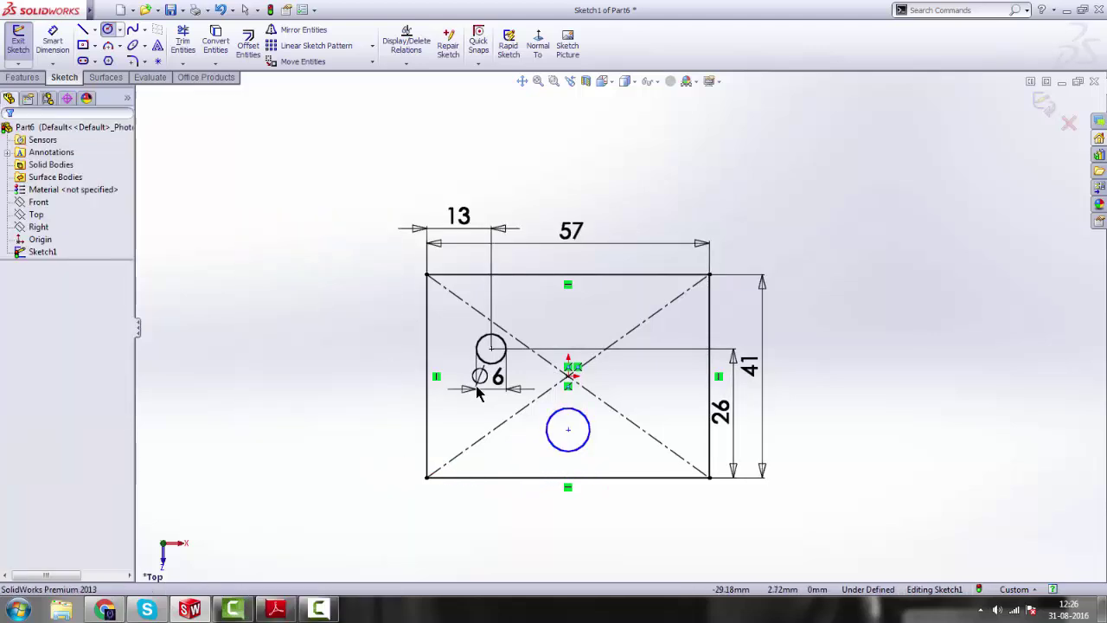
mouse_move(567, 432)
mouse_down()
mouse_move(529, 425)
mouse_move(551, 429)
mouse_up()
click(266, 257)
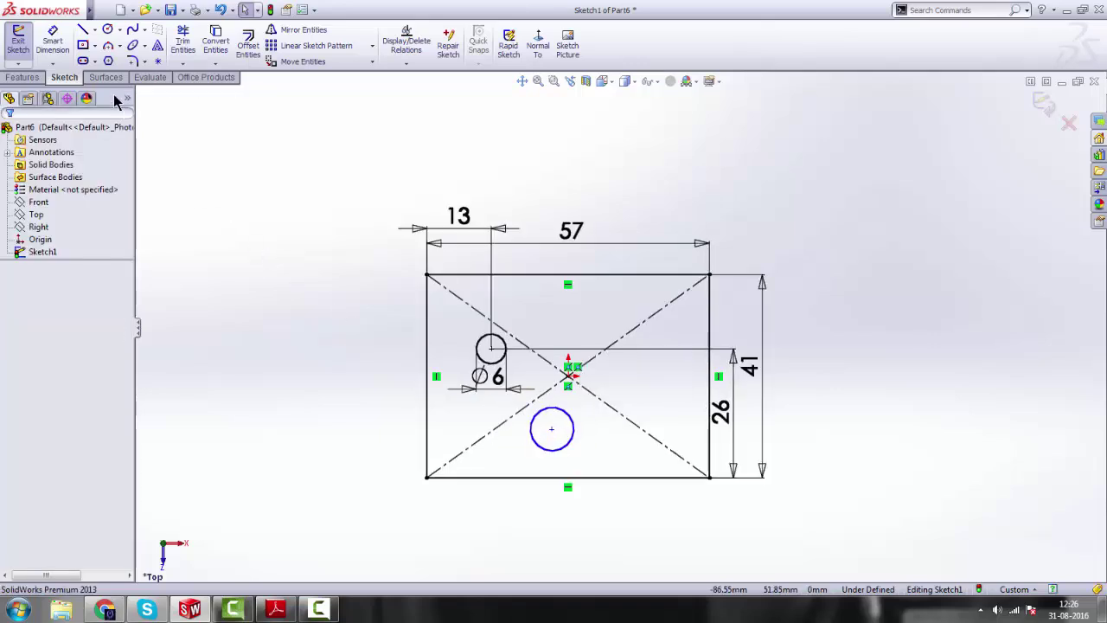
Dimension the second circle's diameter to 10 mm.
click(52, 41)
click(574, 434)
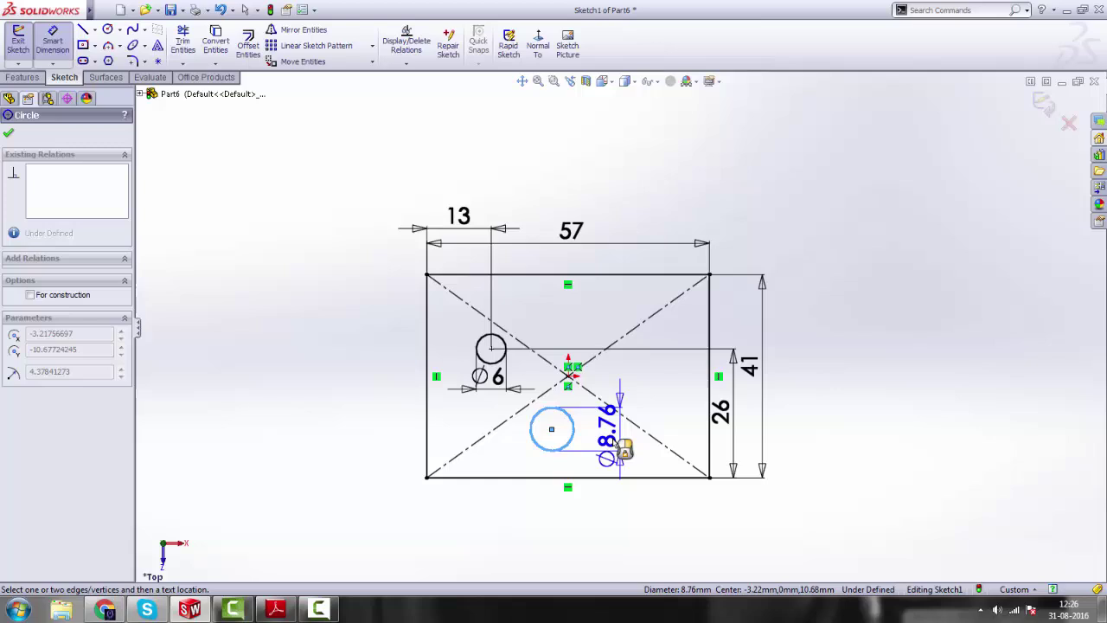
click(640, 380)
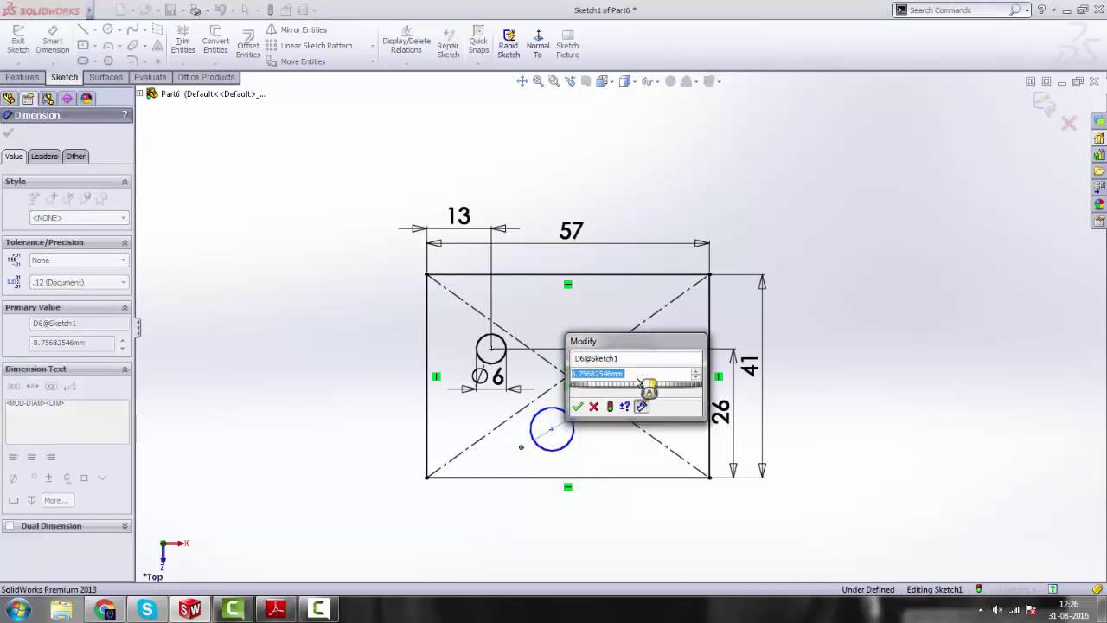
text(10)
key(Return)
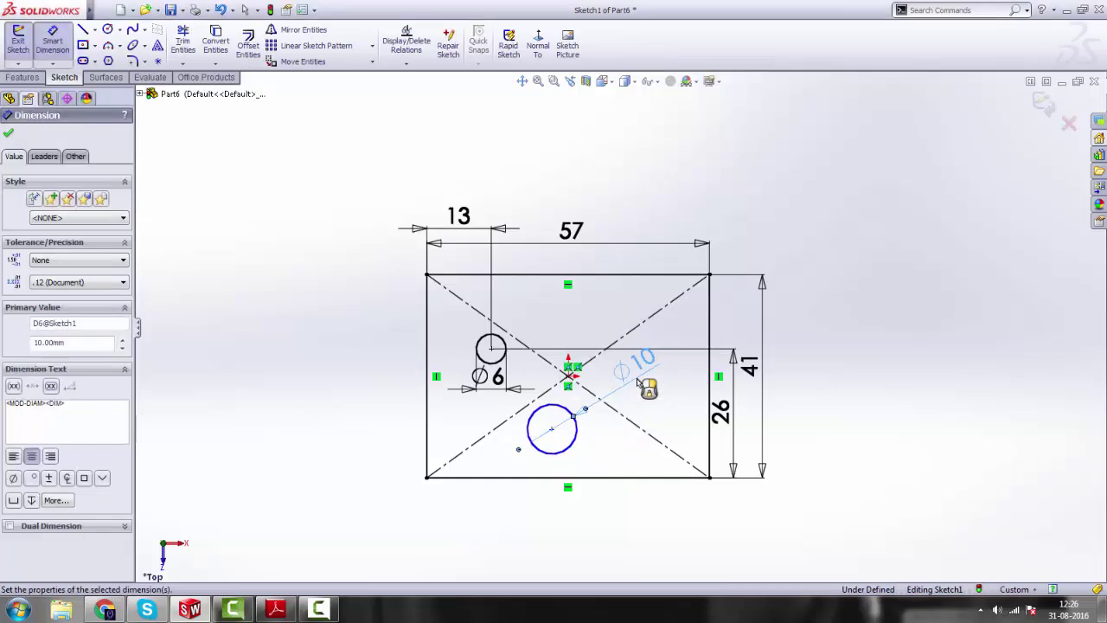
right_click(875, 285)
click(904, 262)
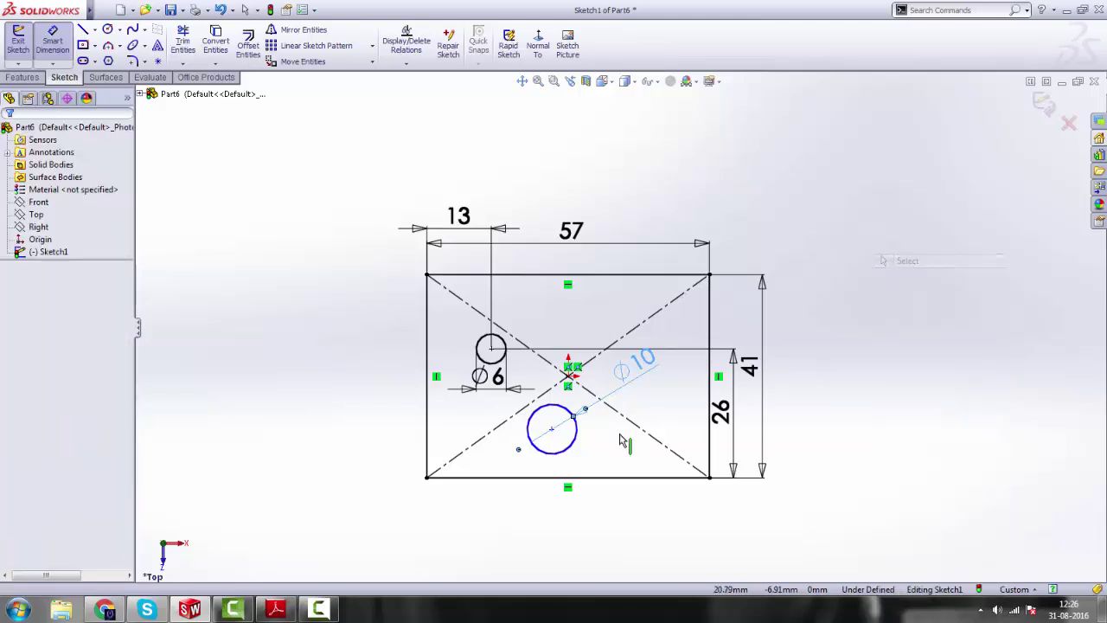
Set the Ø10 circle centre's X coordinate to 0 and bring up the PDF drawing.
click(557, 427)
mouse_move(570, 428)
mouse_down()
mouse_move(592, 416)
mouse_move(572, 417)
mouse_up()
double_click(69, 317)
text(0)
key(Return)
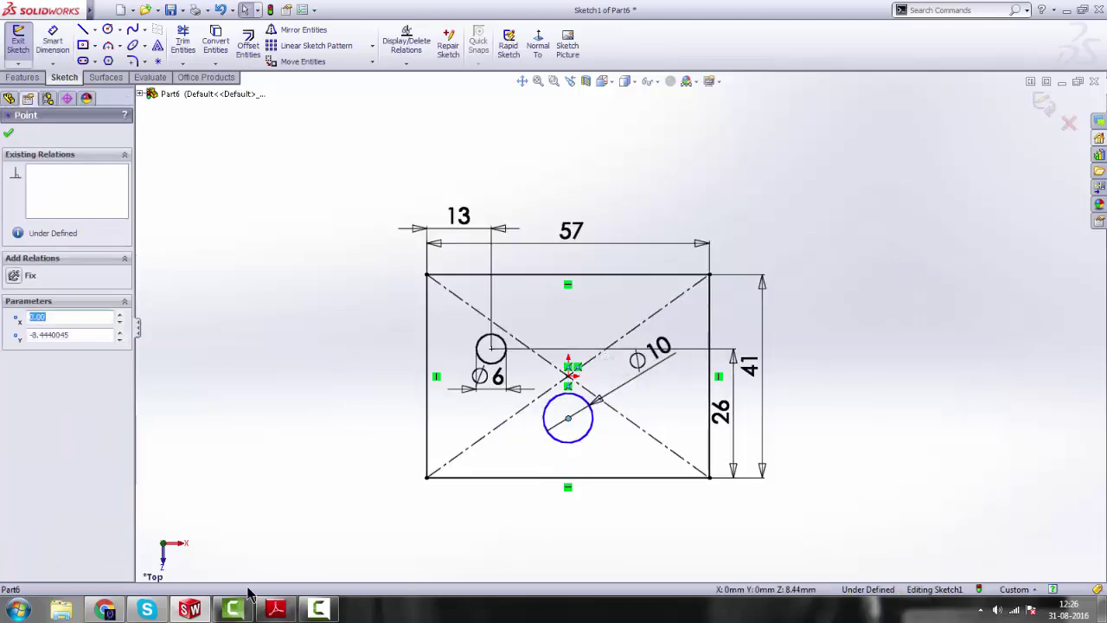
click(275, 610)
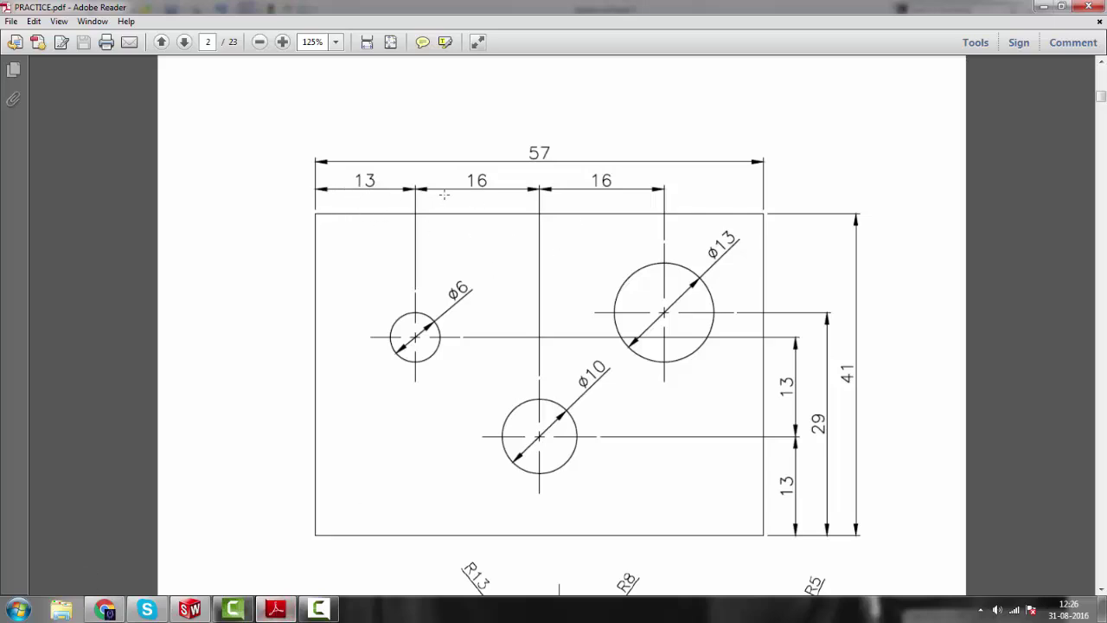
Dimension the Ø10 circle's centreline from the left edge, entering 13+16 for 29 mm.
click(275, 611)
click(52, 43)
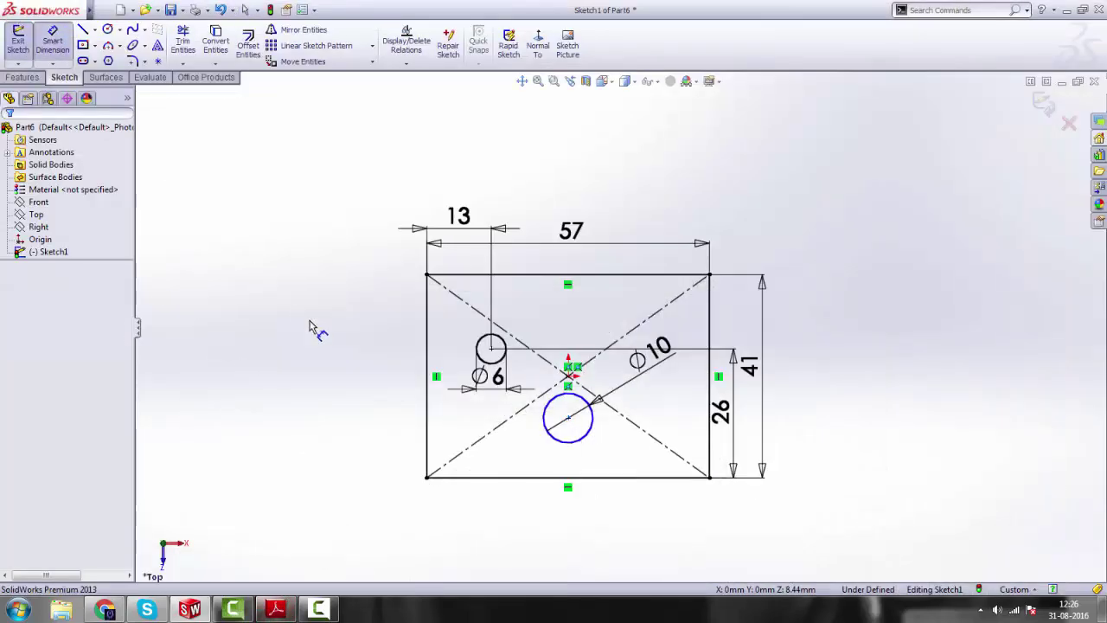
click(426, 372)
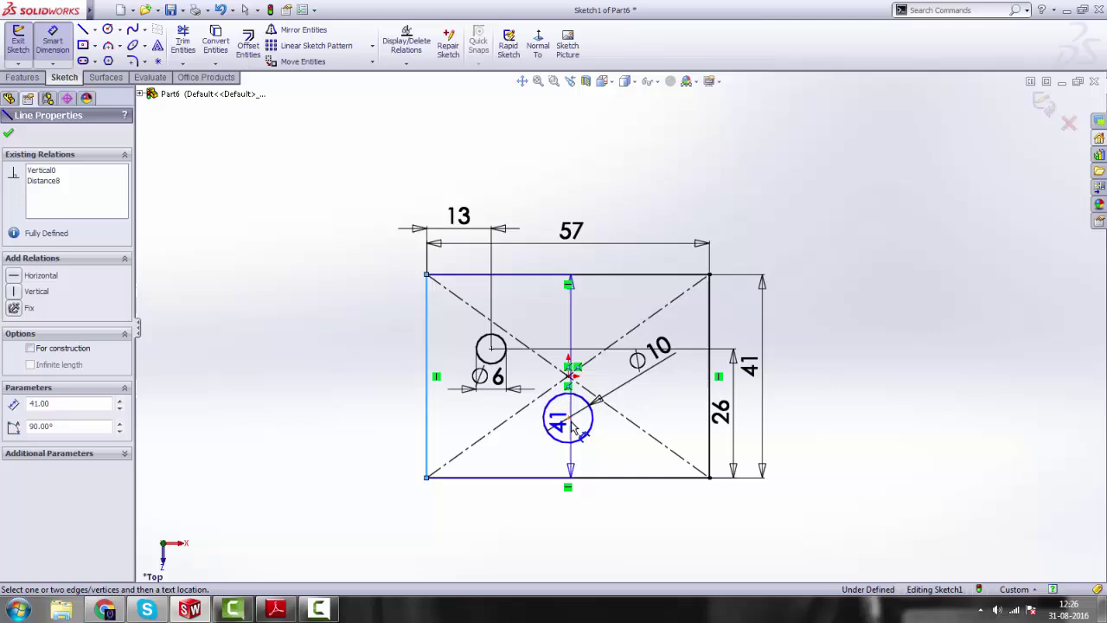
click(569, 422)
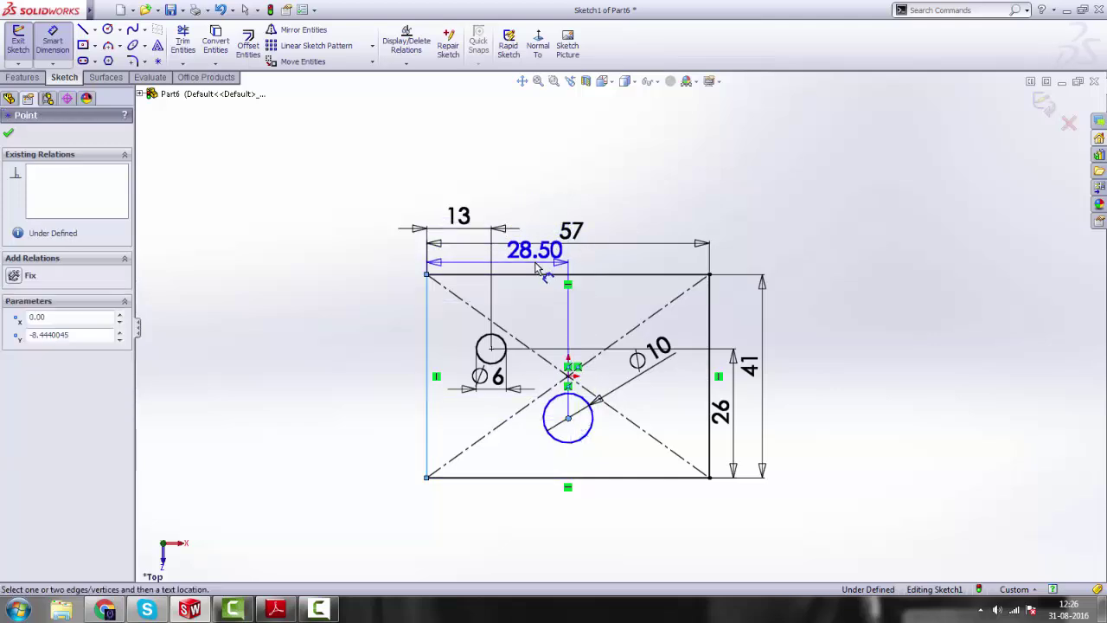
click(535, 259)
text(1)
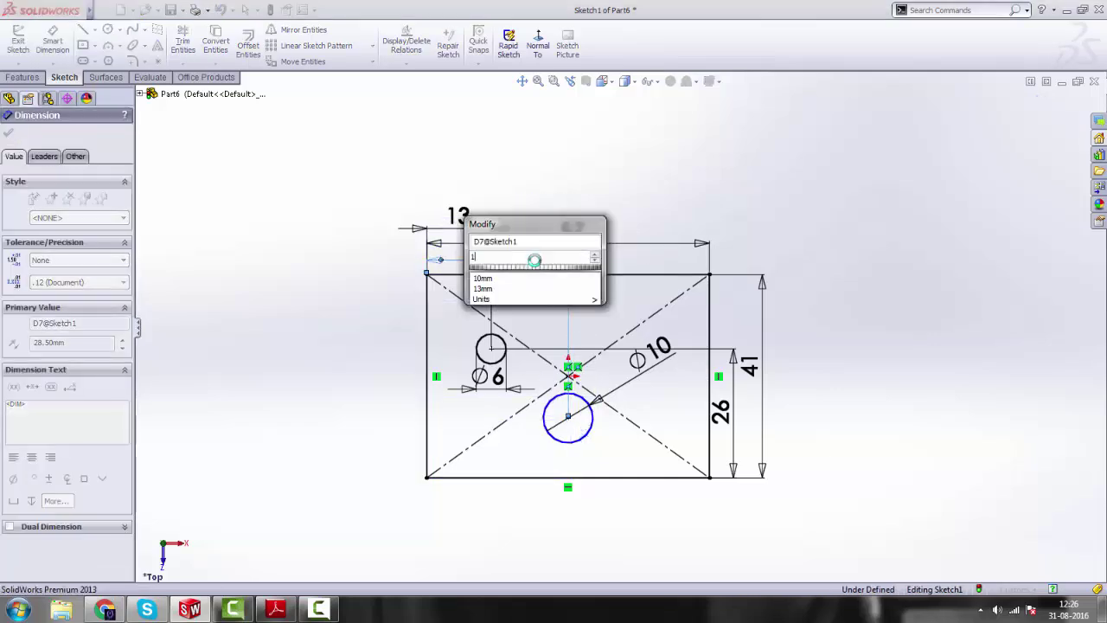
text(3+16)
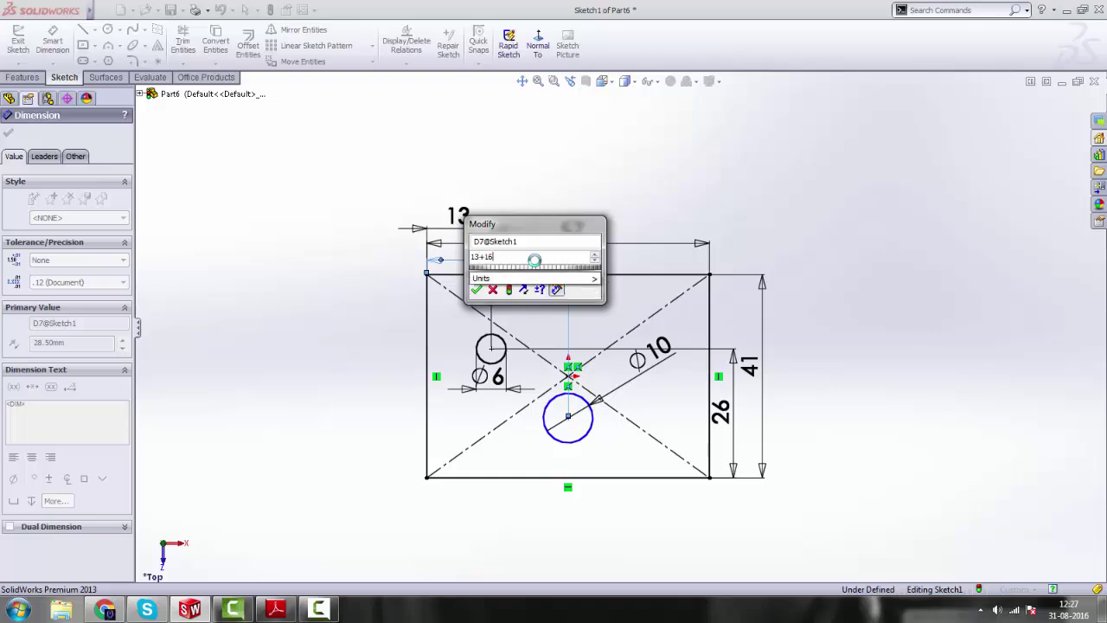
key(Return)
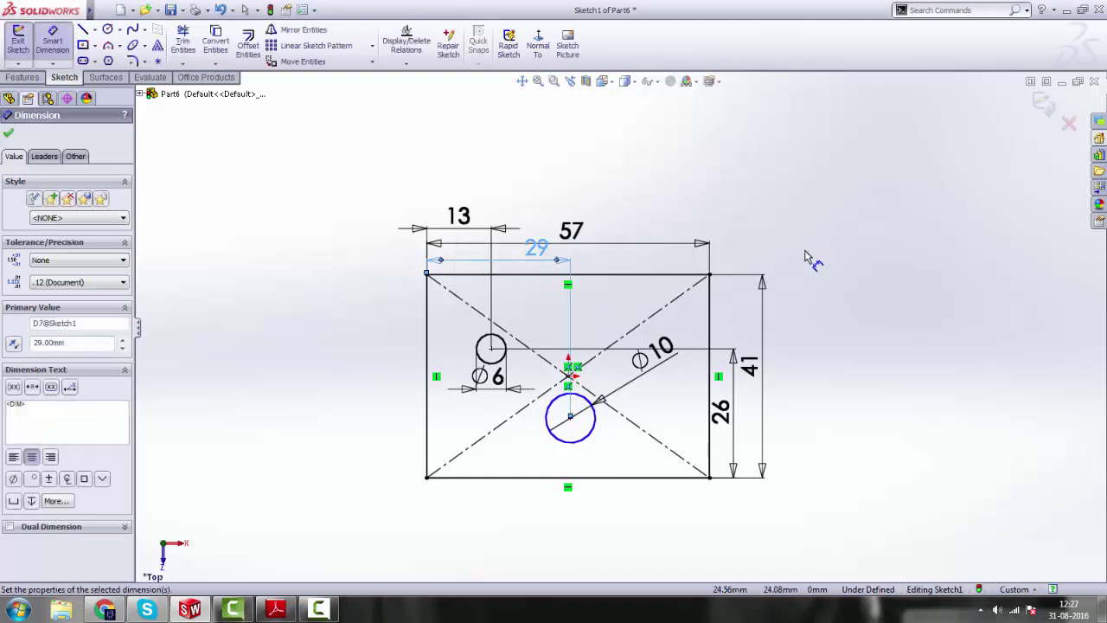
right_click(845, 251)
click(847, 252)
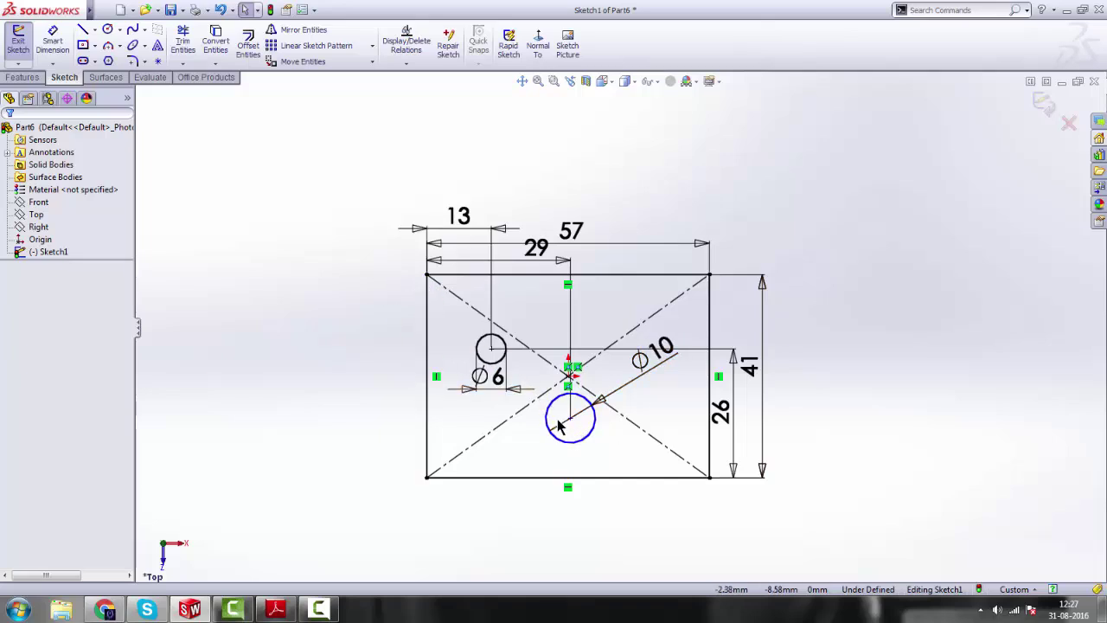
Dimension the Ø10 circle centre 13 mm above the bottom edge, then reopen the PDF.
click(275, 611)
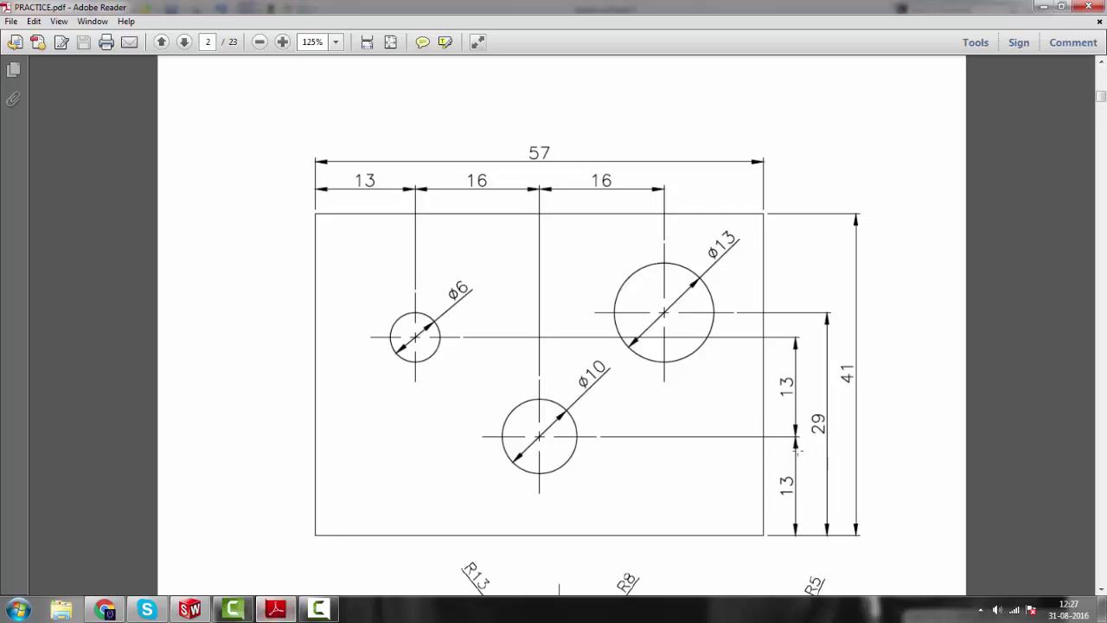
click(275, 612)
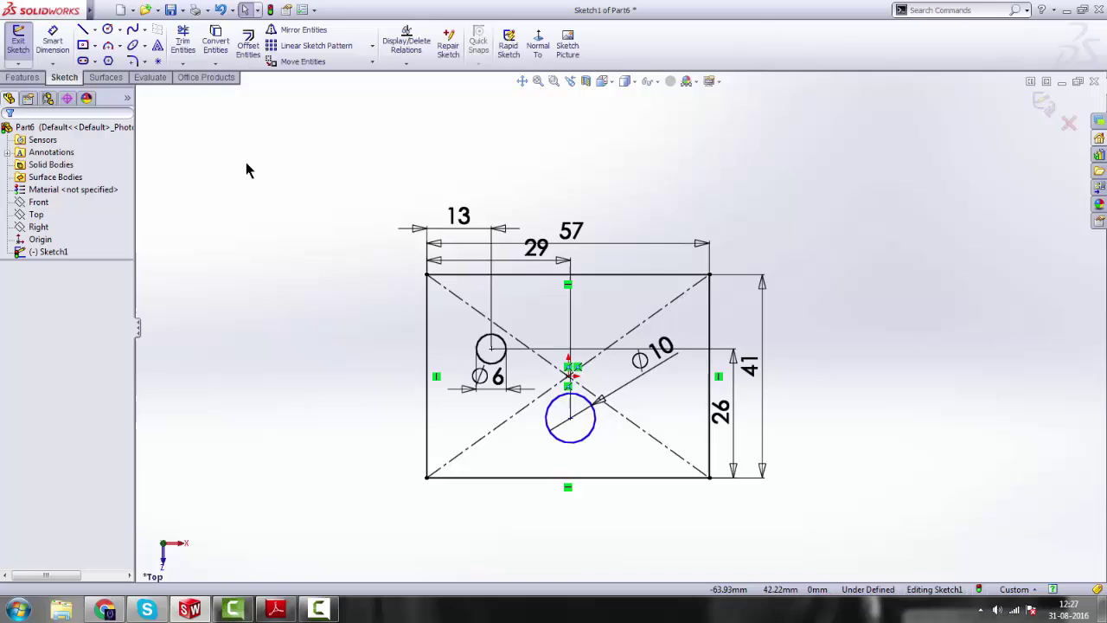
click(57, 41)
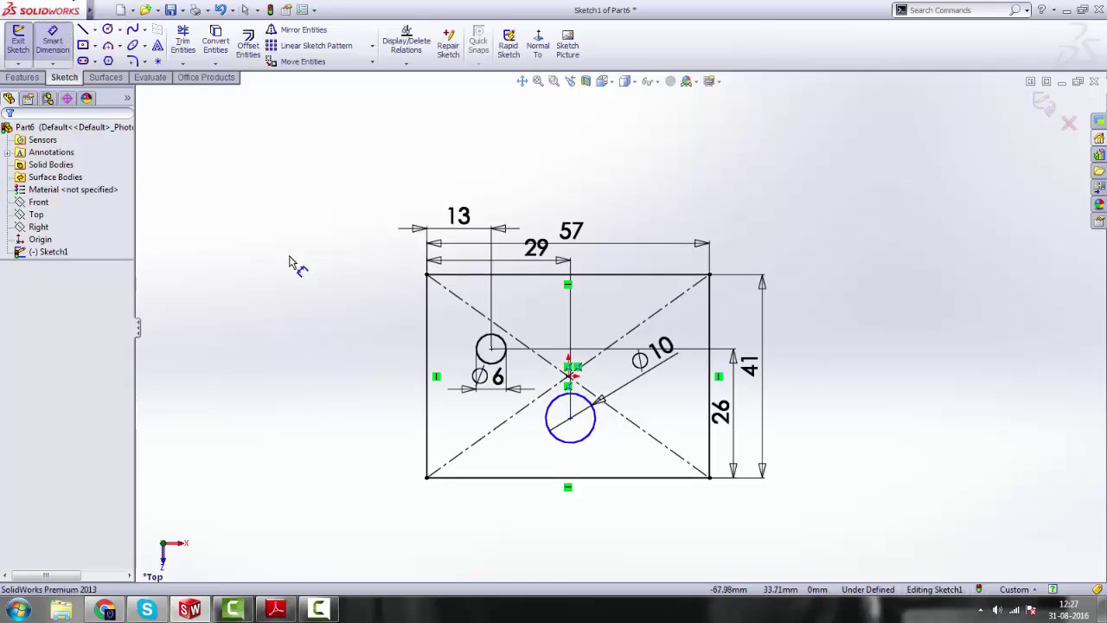
click(573, 424)
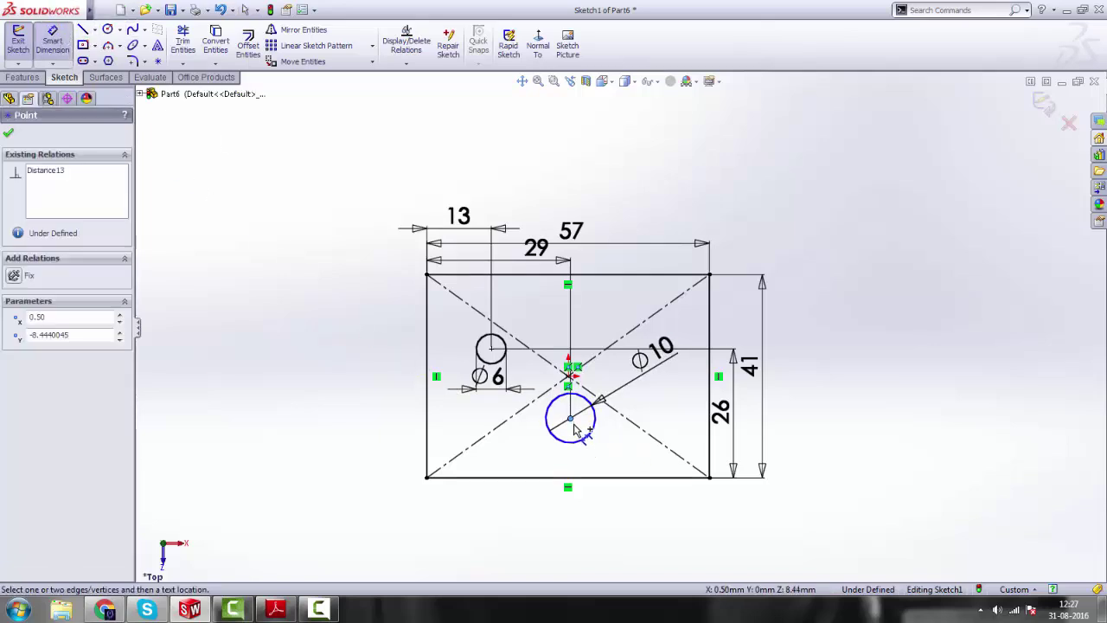
click(577, 476)
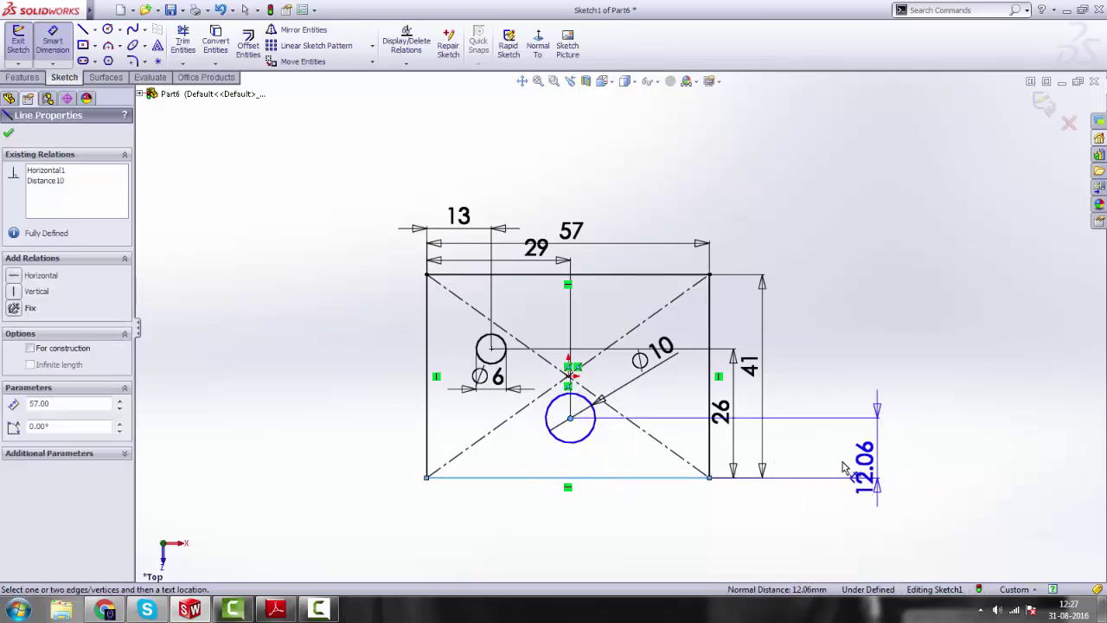
click(802, 456)
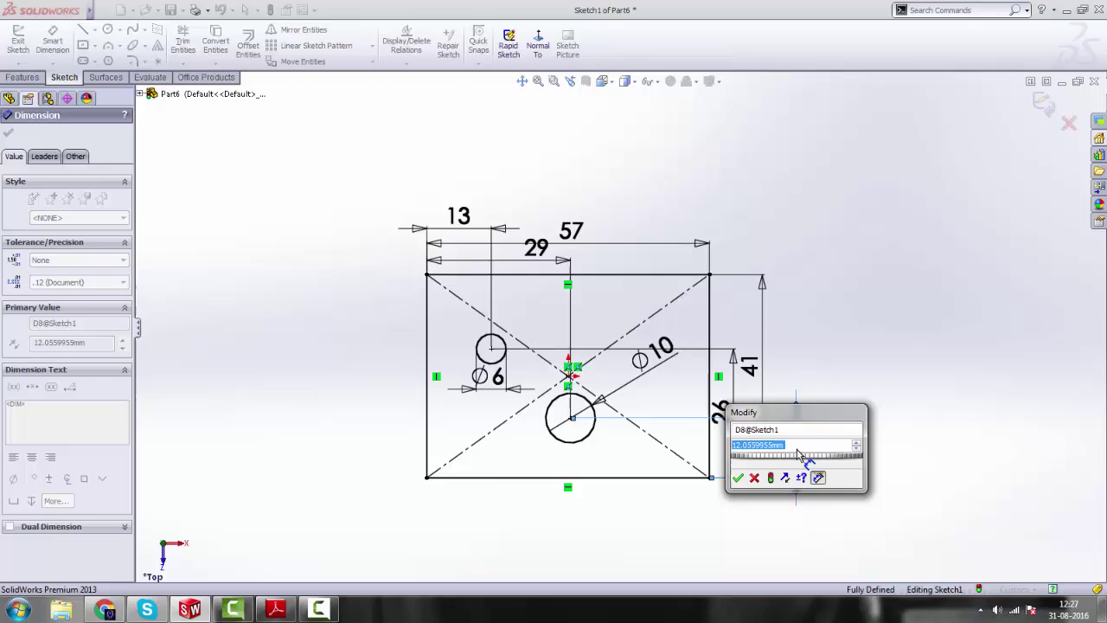
text(13)
key(Return)
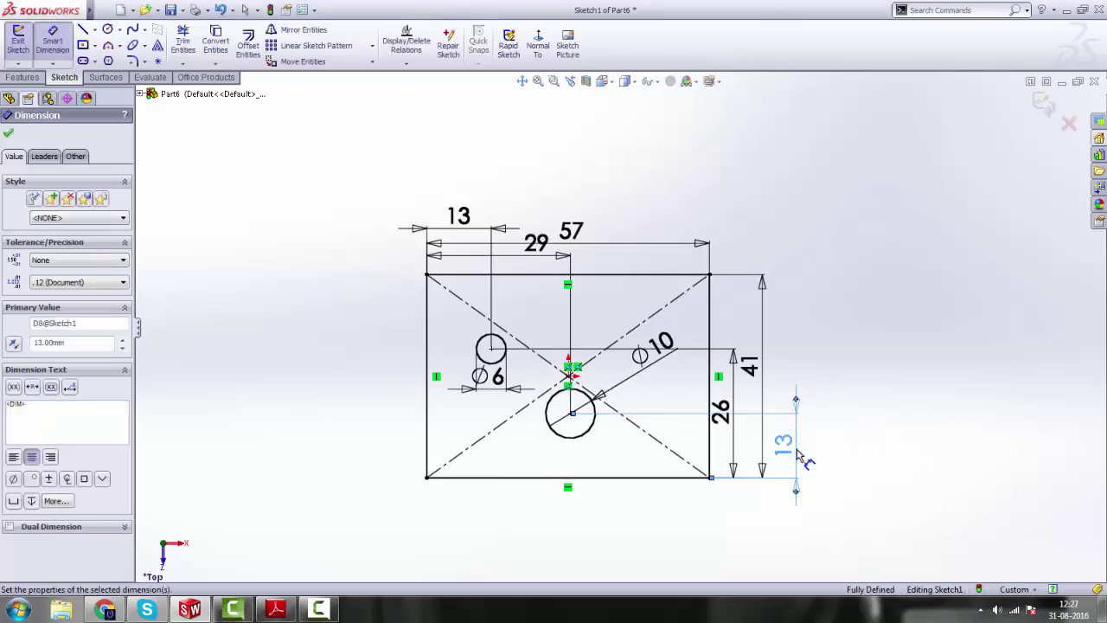
right_click(908, 251)
click(951, 260)
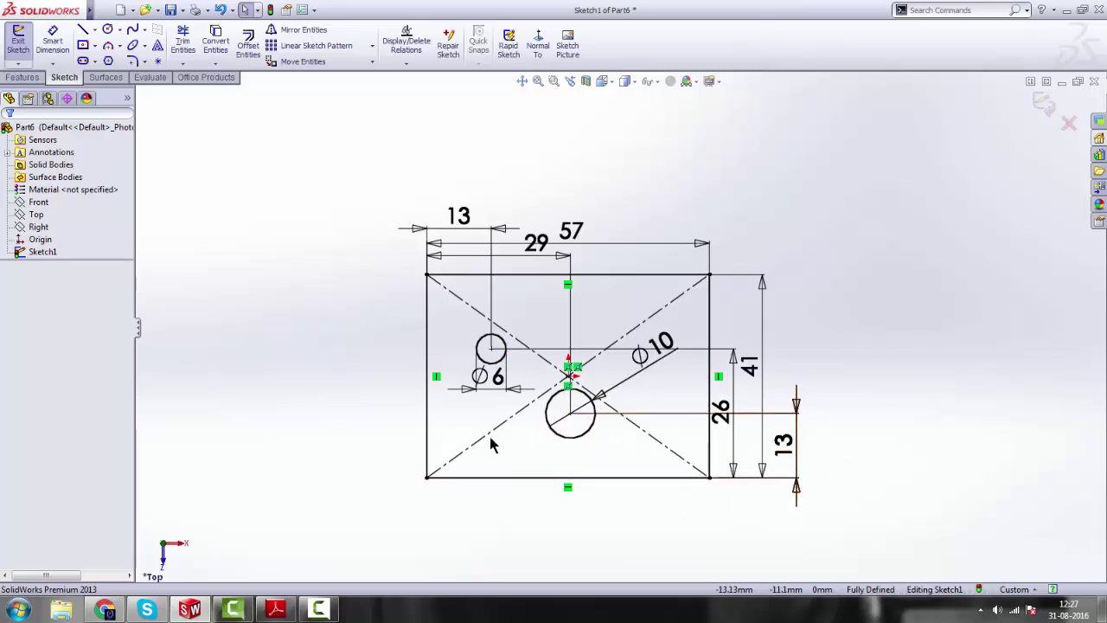
click(277, 610)
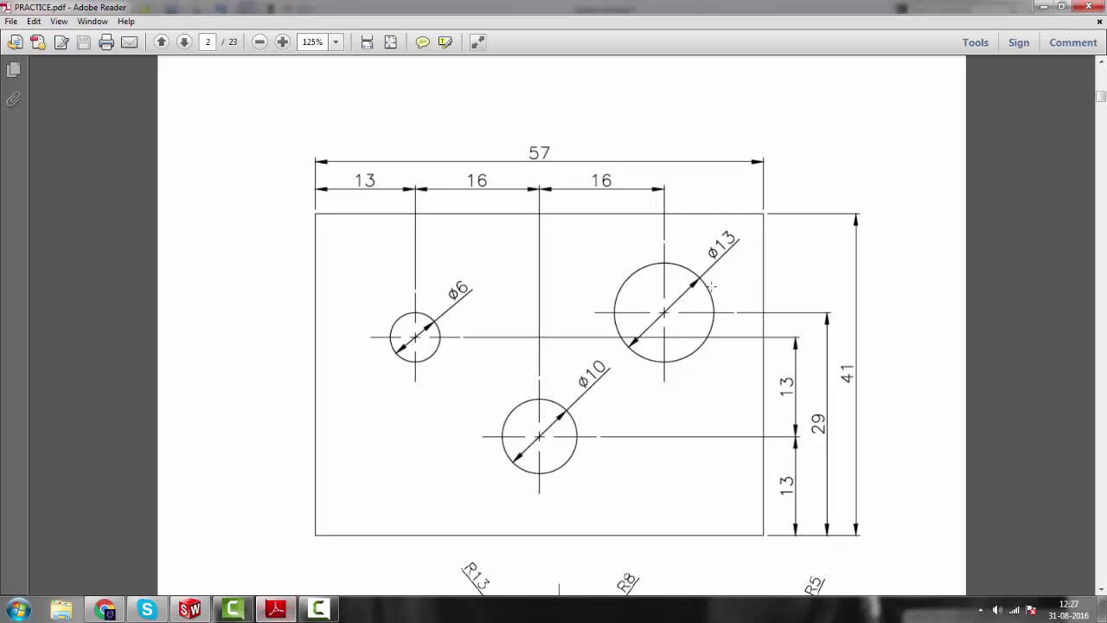
Draw a third circle near the rectangle's upper-right corner and dimension its diameter to 13.
click(301, 614)
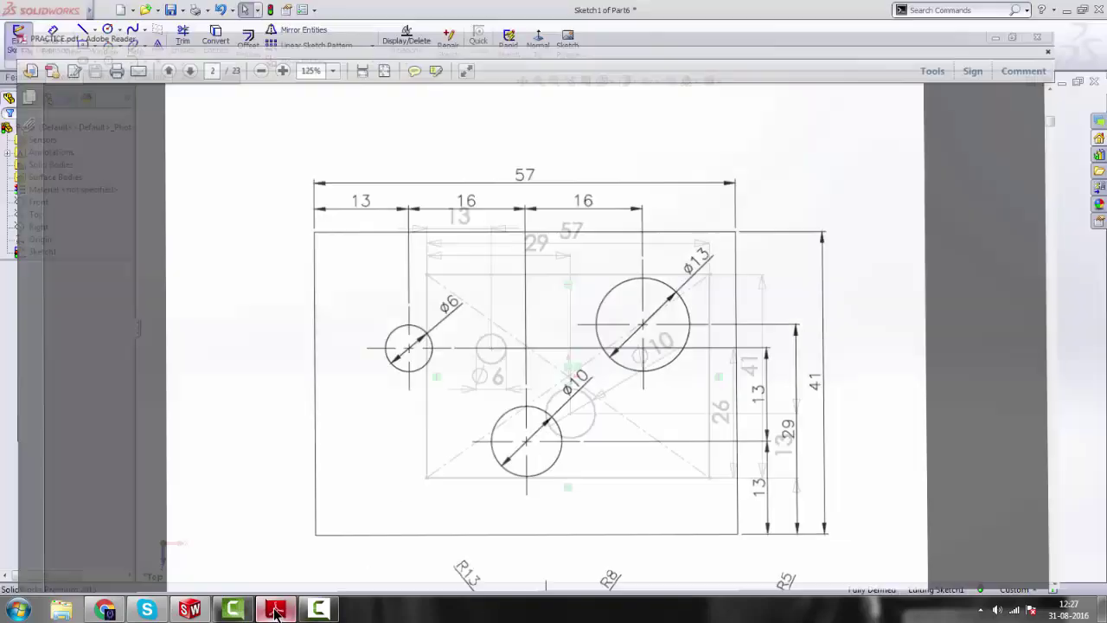
click(107, 30)
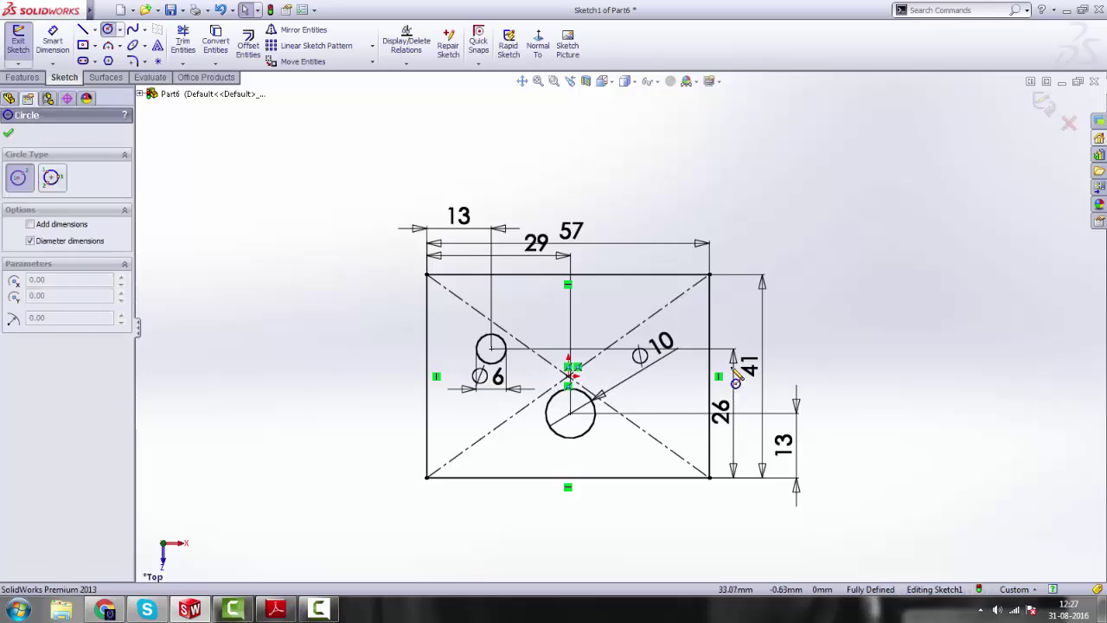
click(671, 320)
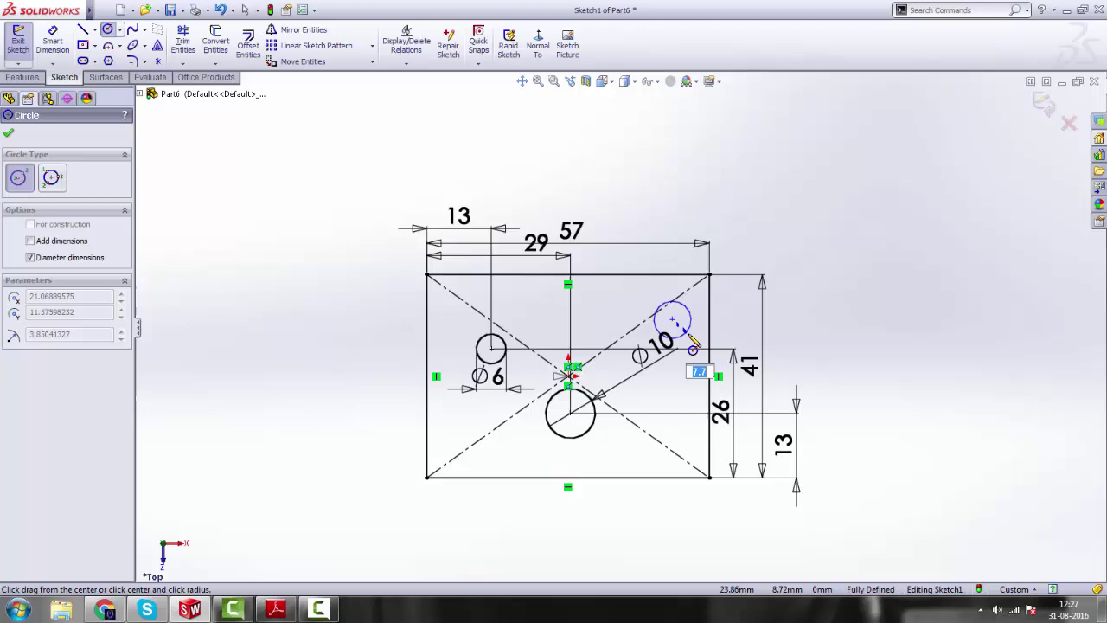
click(678, 337)
click(52, 41)
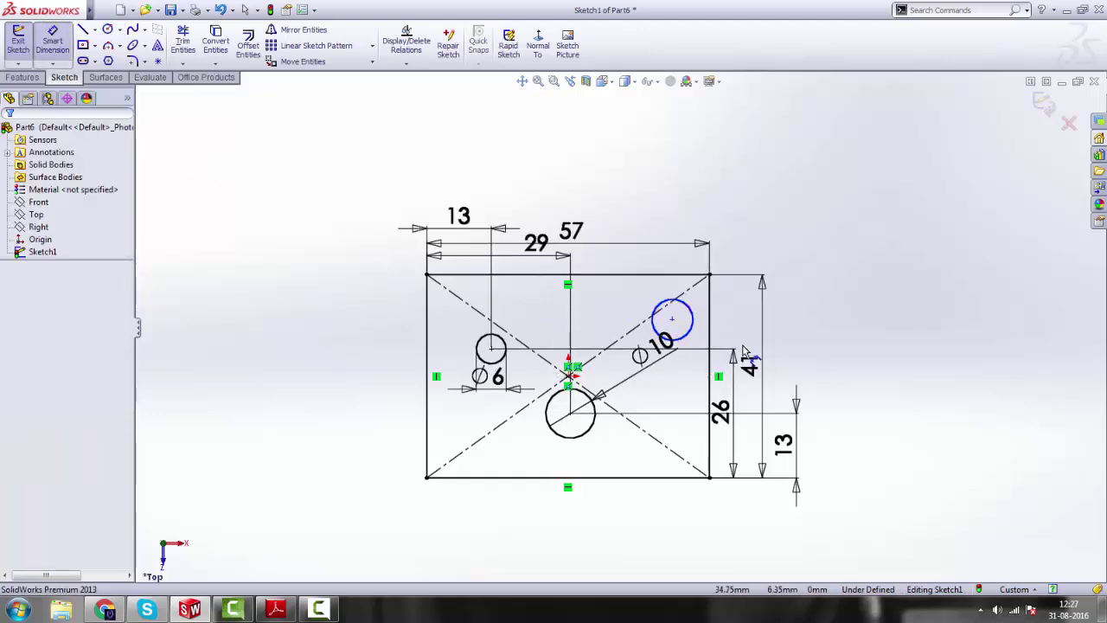
click(692, 317)
click(752, 243)
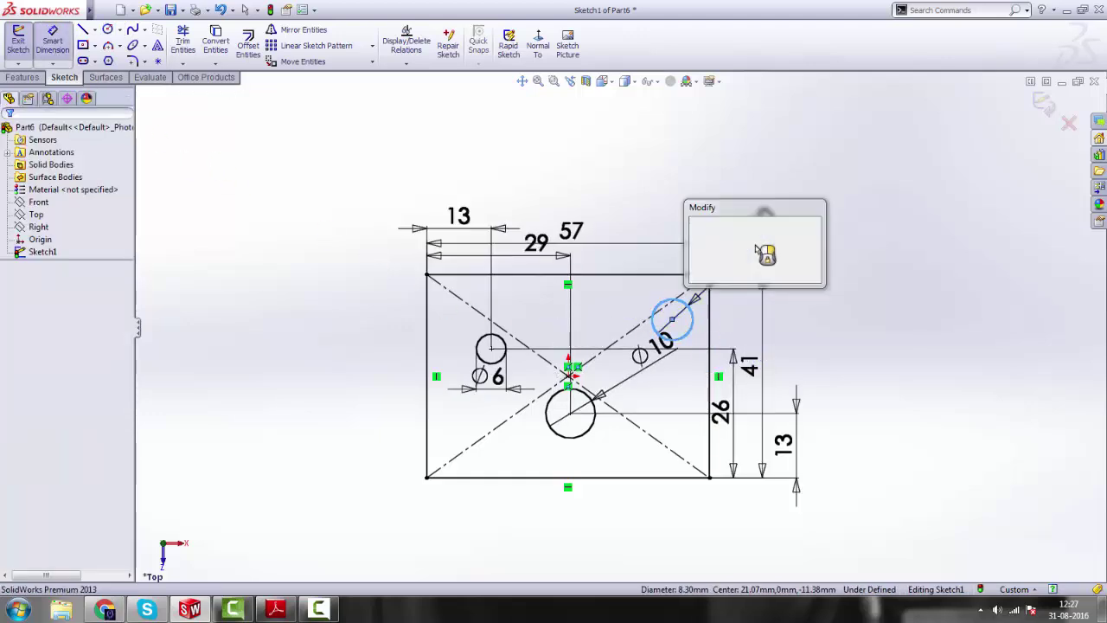
text(13)
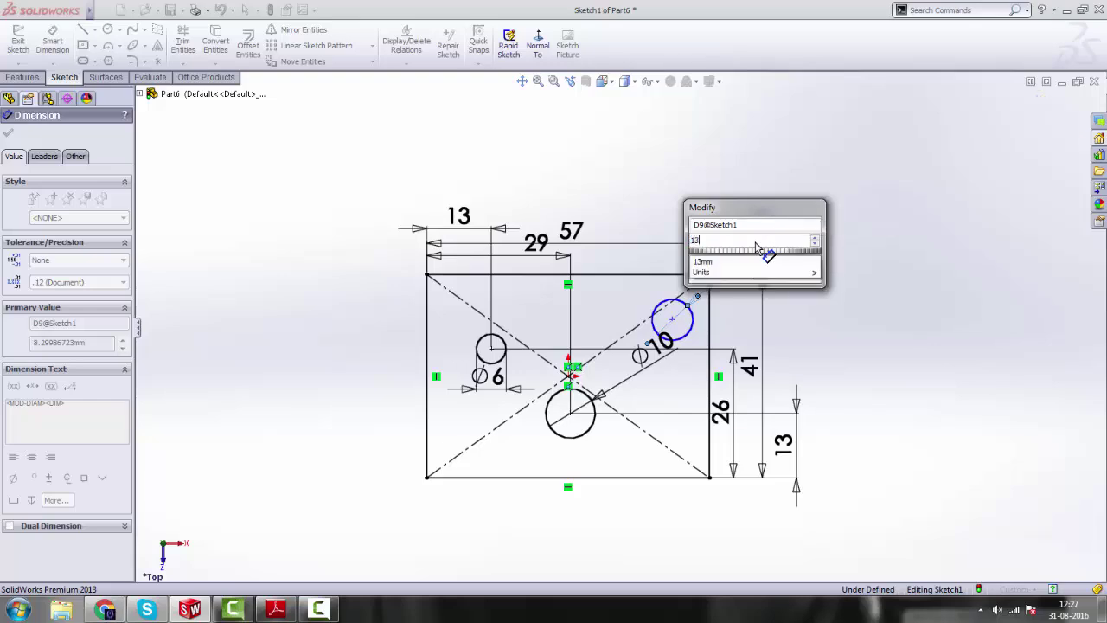
key(Return)
right_click(882, 257)
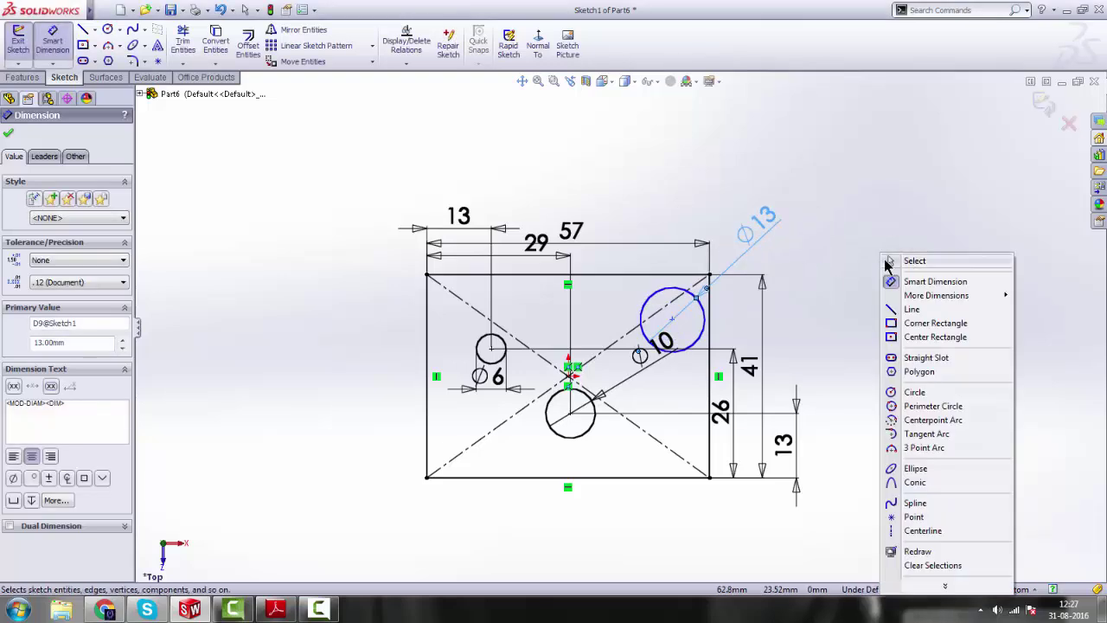
click(906, 261)
Dimension the Ø13 circle centre from the left edge as 13+16+16 (45), checking PRACTICE.pdf.
click(275, 611)
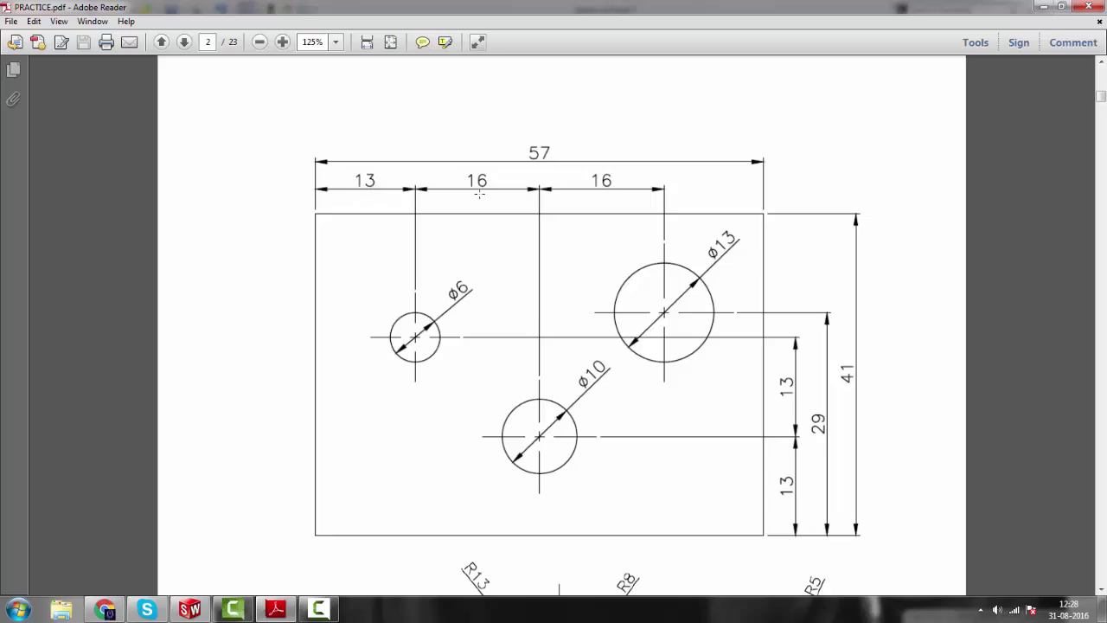
key(alt+Tab)
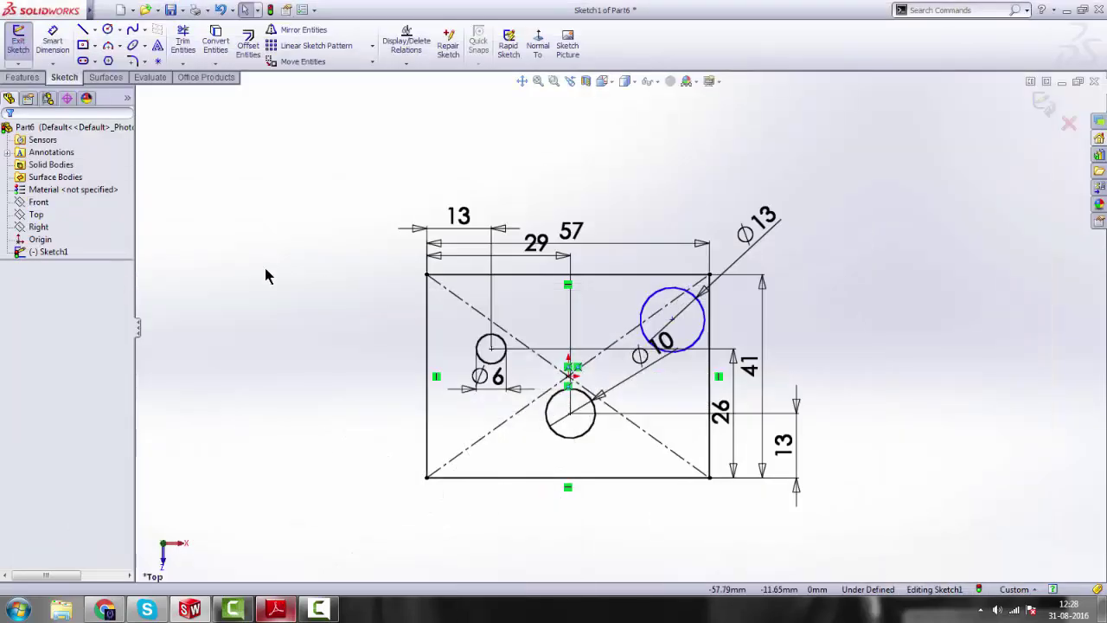
click(51, 41)
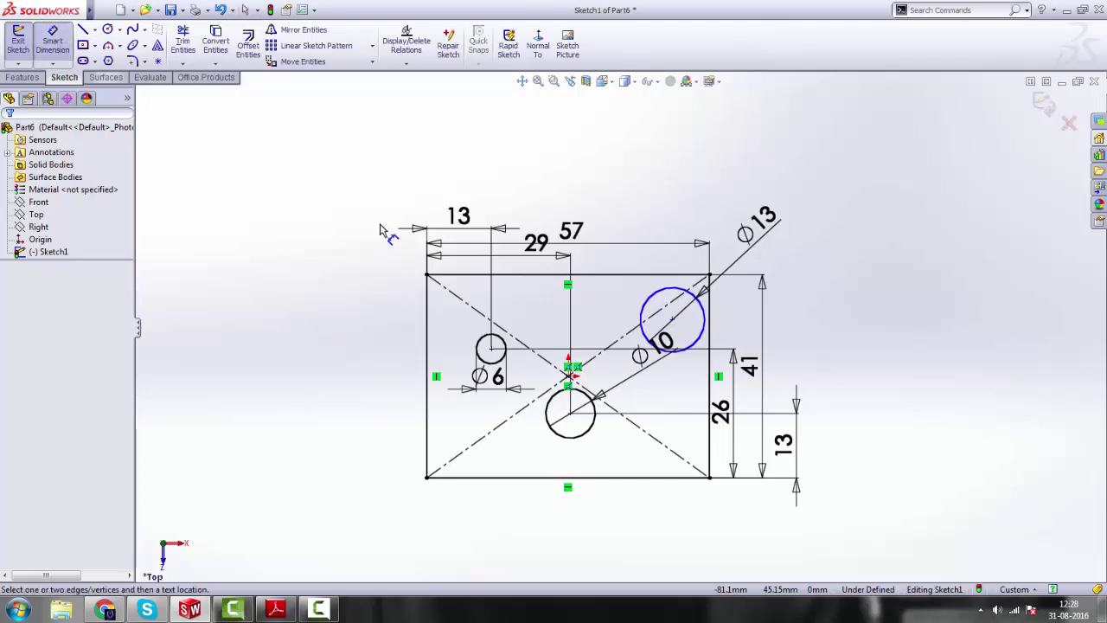
click(426, 329)
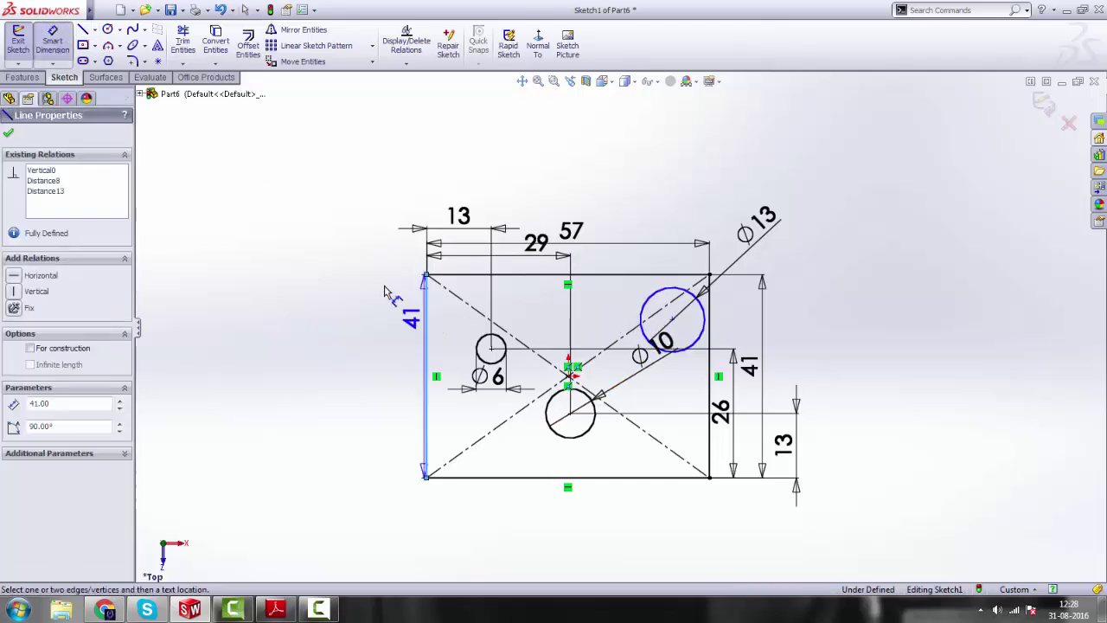
click(672, 319)
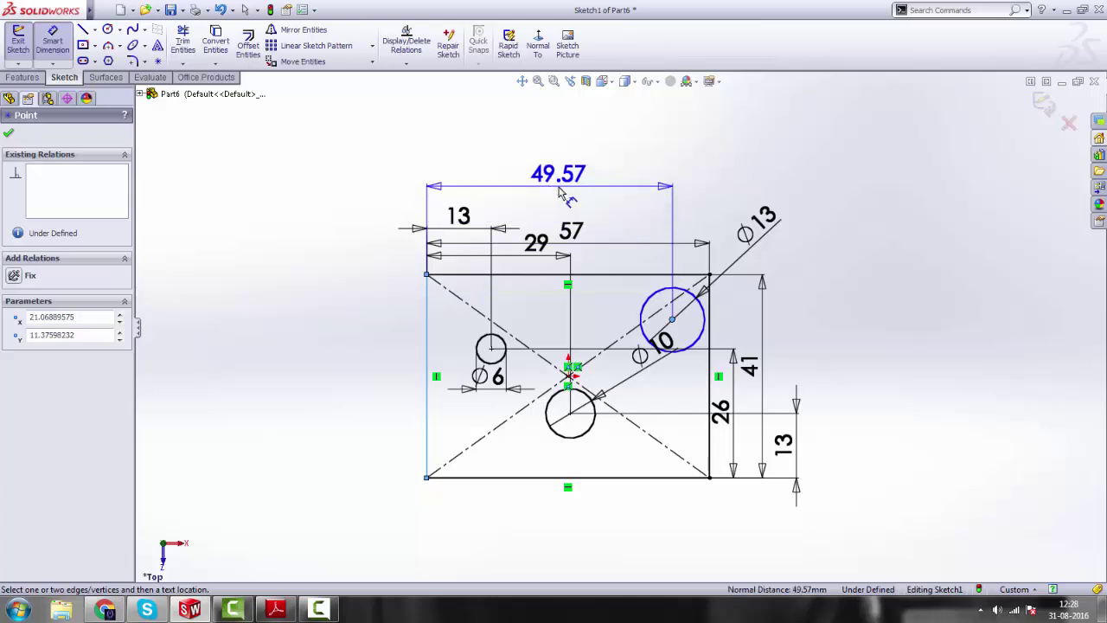
click(558, 185)
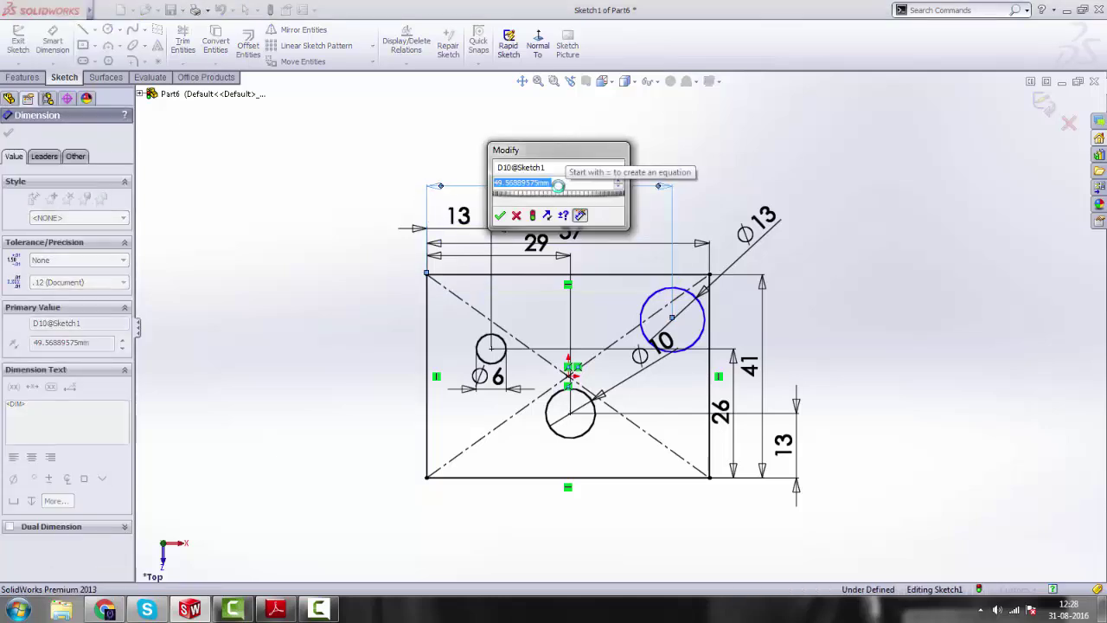
text(13)
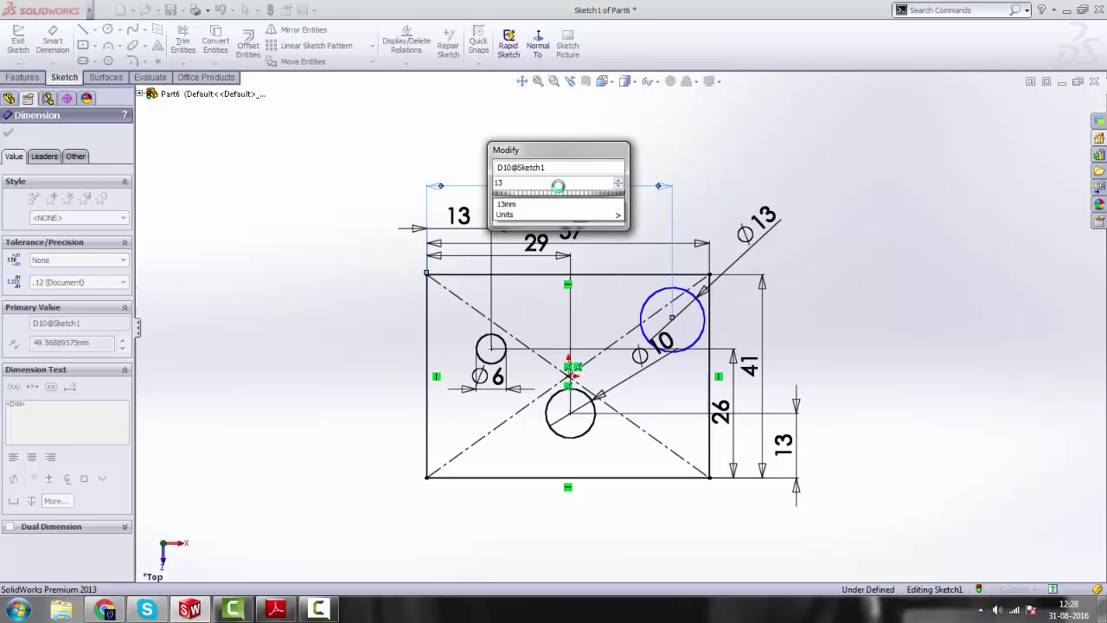
text(+16)
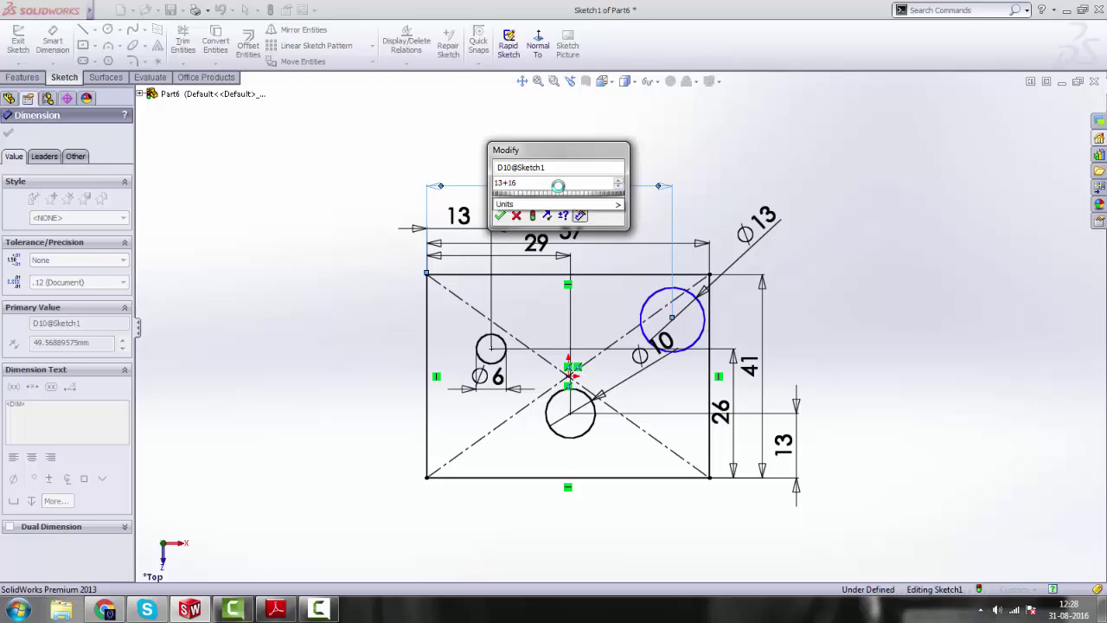
text(+16)
click(276, 609)
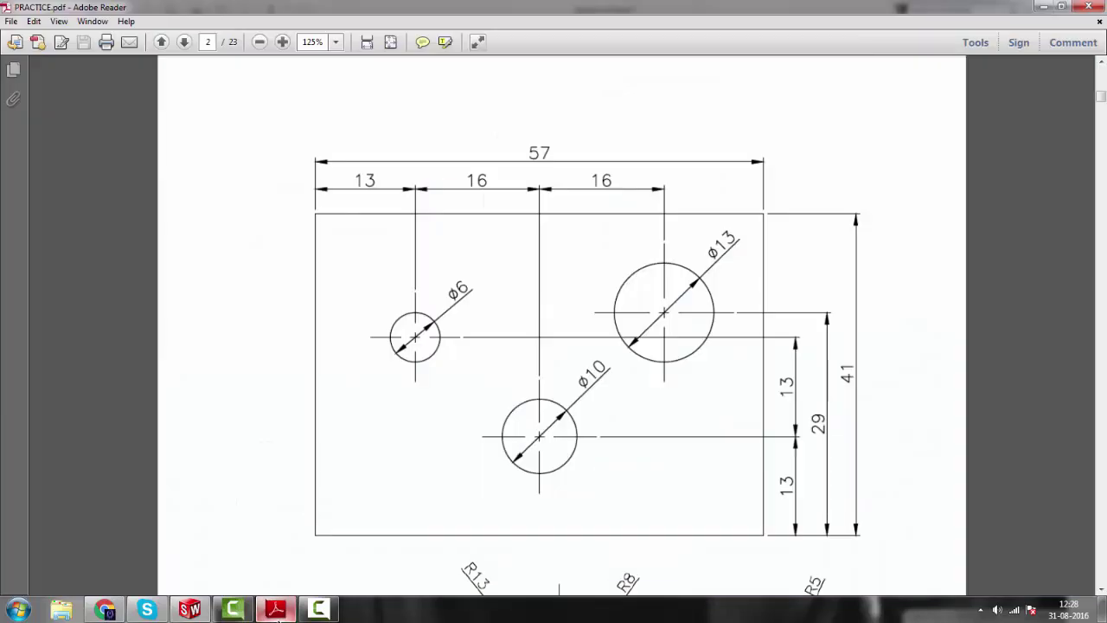
click(276, 615)
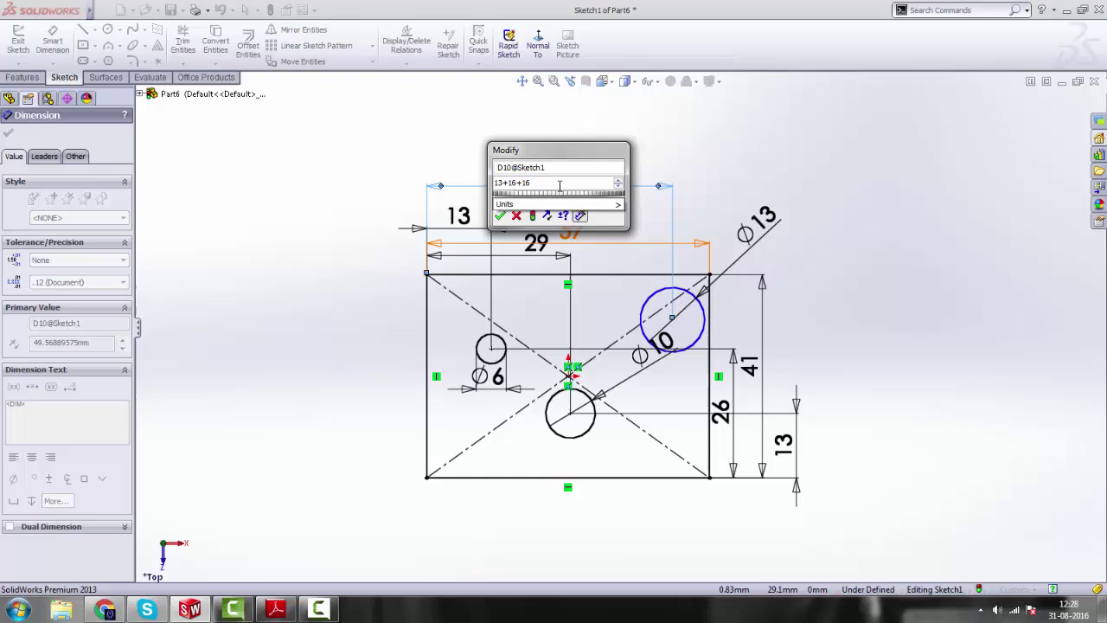
key(Return)
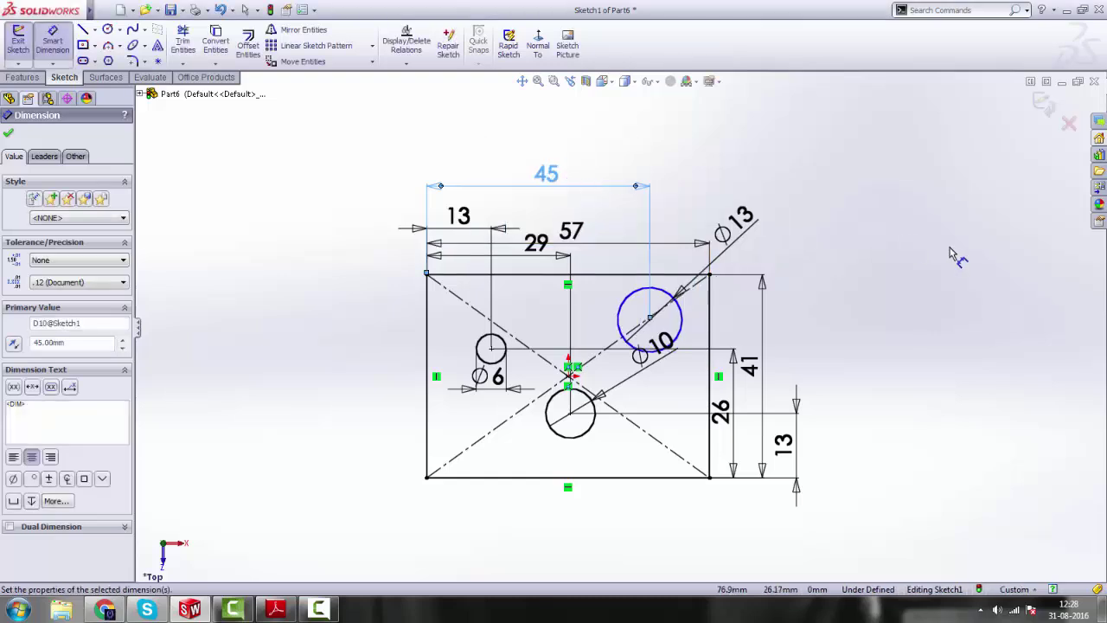
click(847, 292)
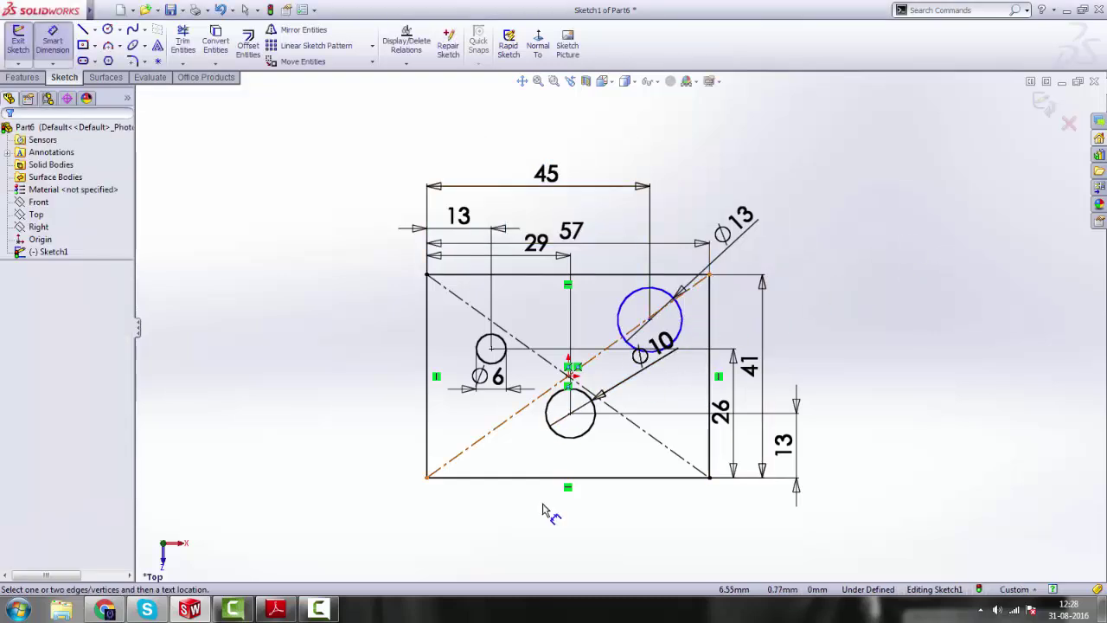
Dimension the Ø13 circle centre 29 above the bottom edge, fully defining Sketch1.
click(276, 611)
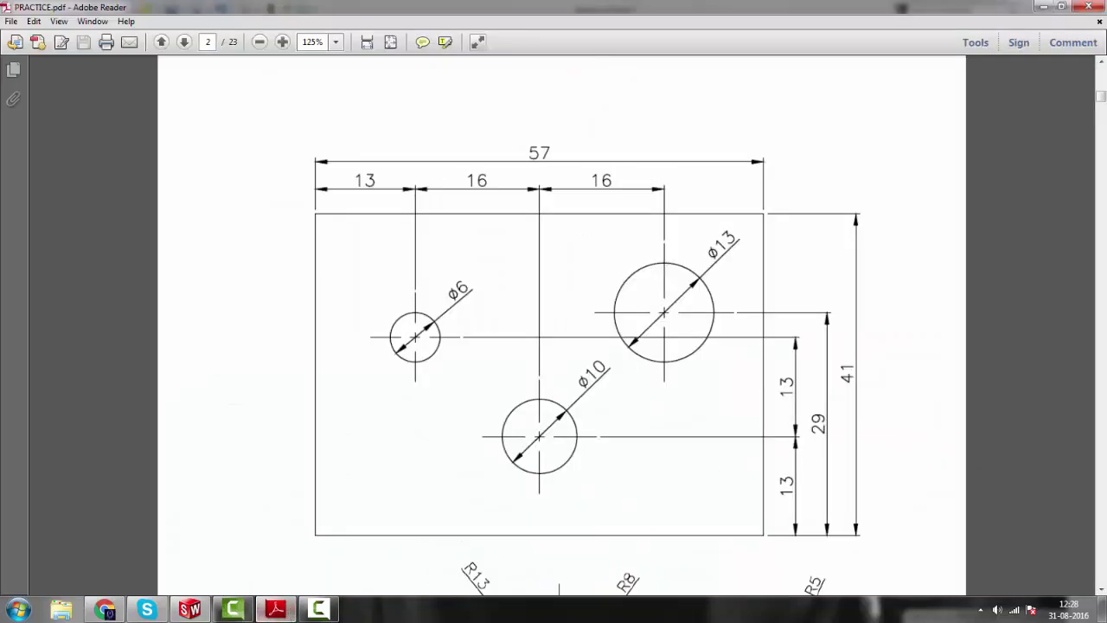
click(274, 610)
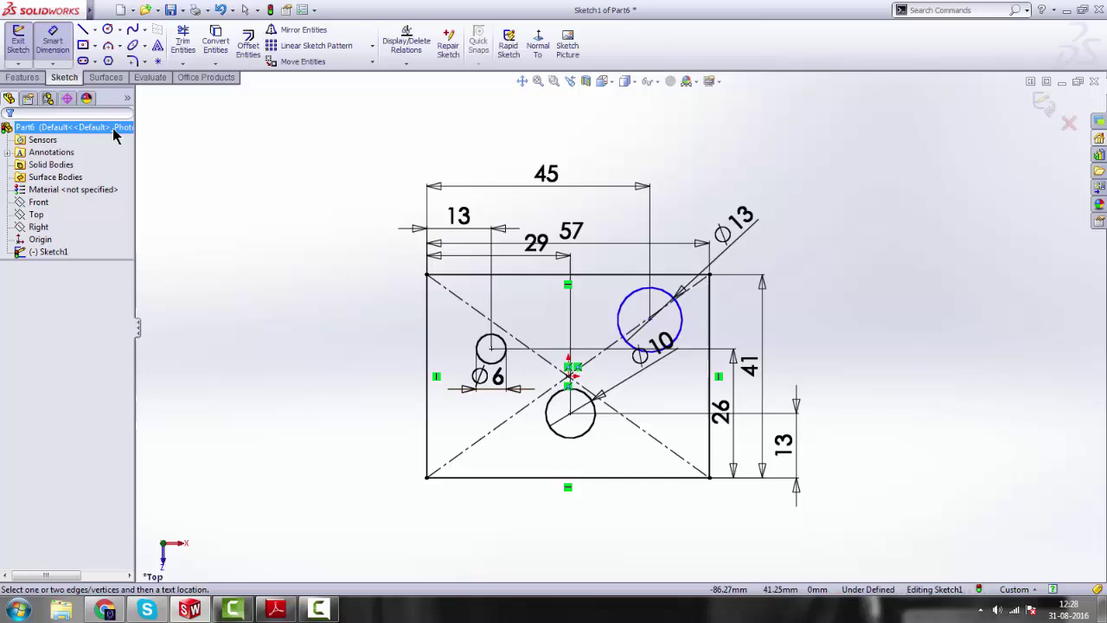
click(644, 477)
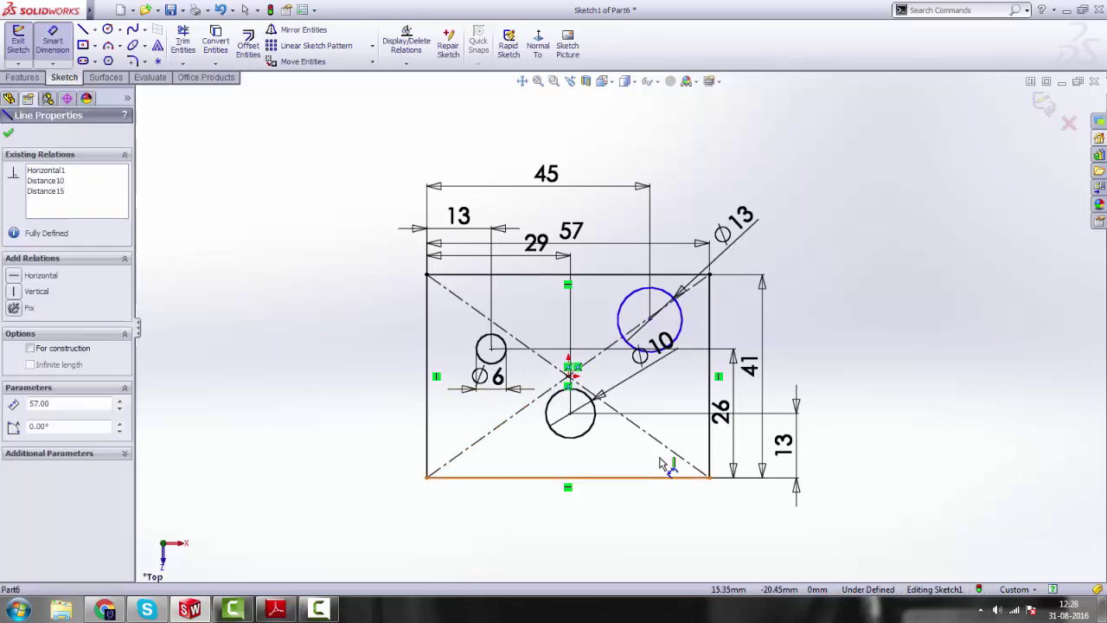
click(673, 325)
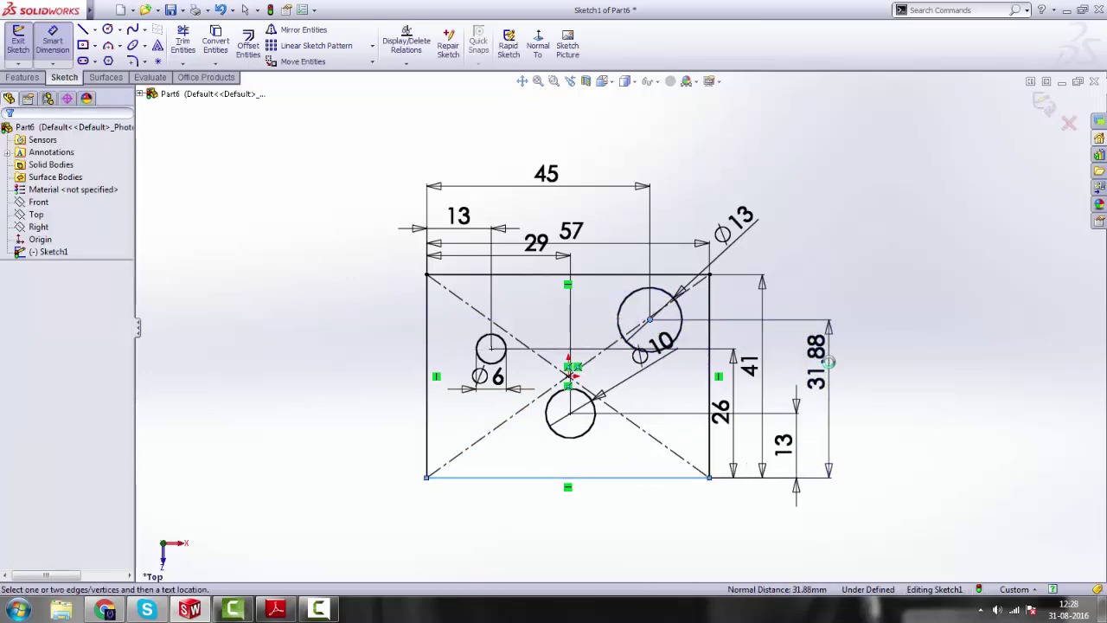
click(828, 364)
text(2)
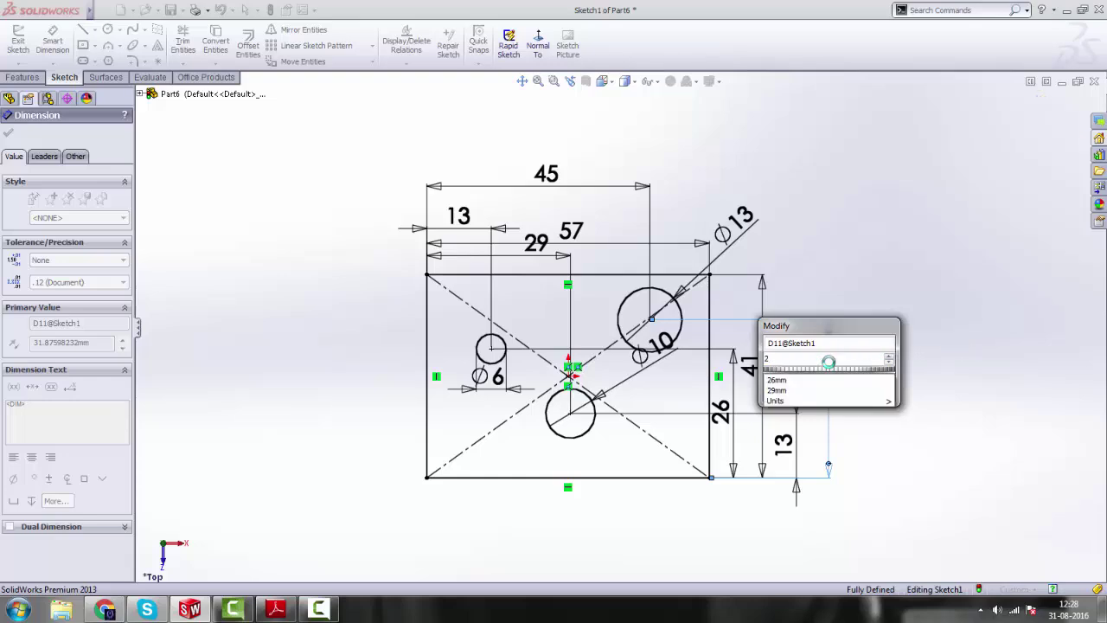
text(9)
key(Return)
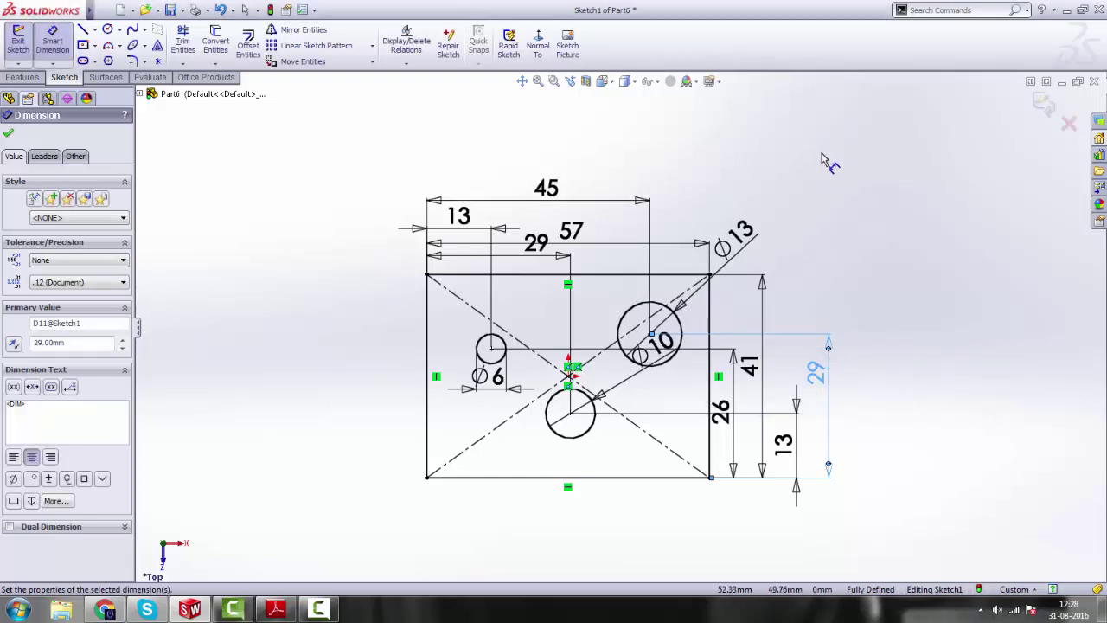
right_click(823, 159)
click(843, 161)
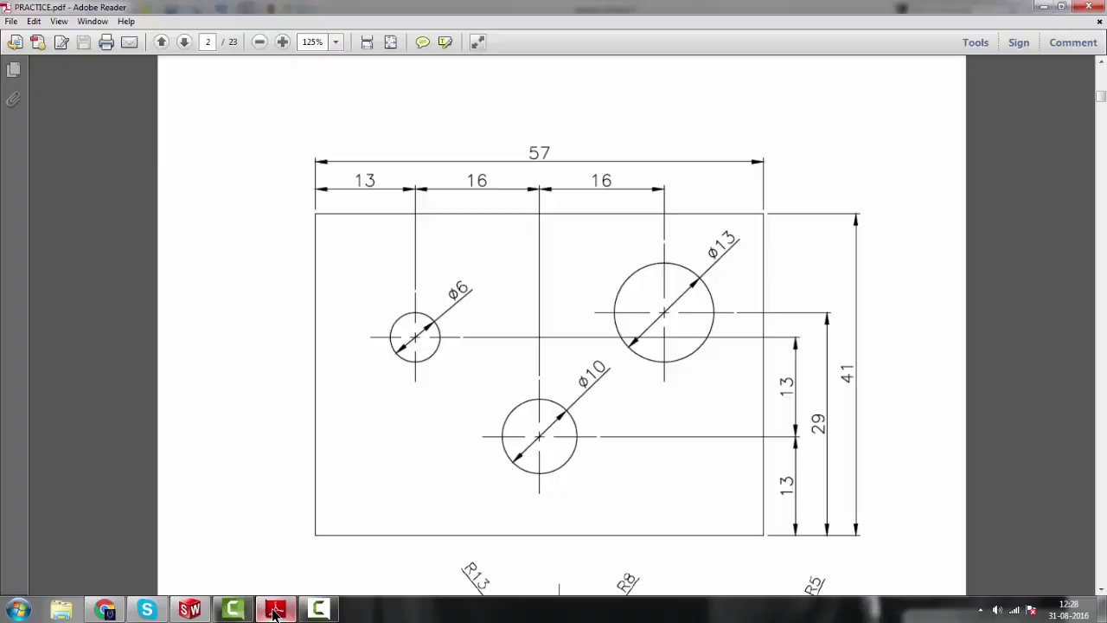
Inspect the top-right corner point and reconfirm the Ø13 diameter value as 13.
click(275, 611)
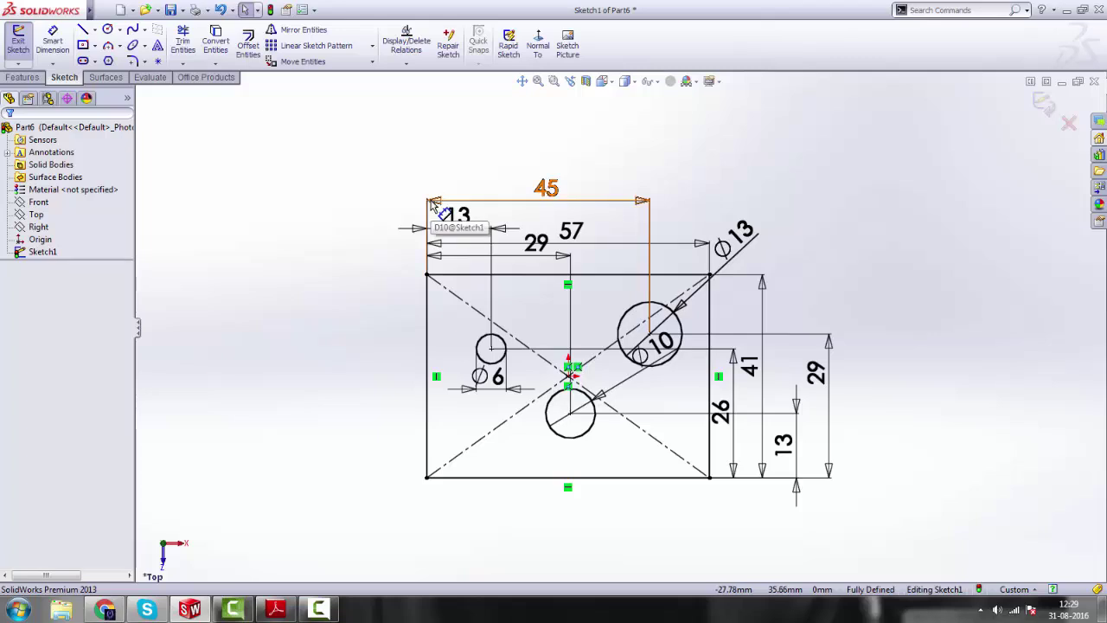
click(709, 275)
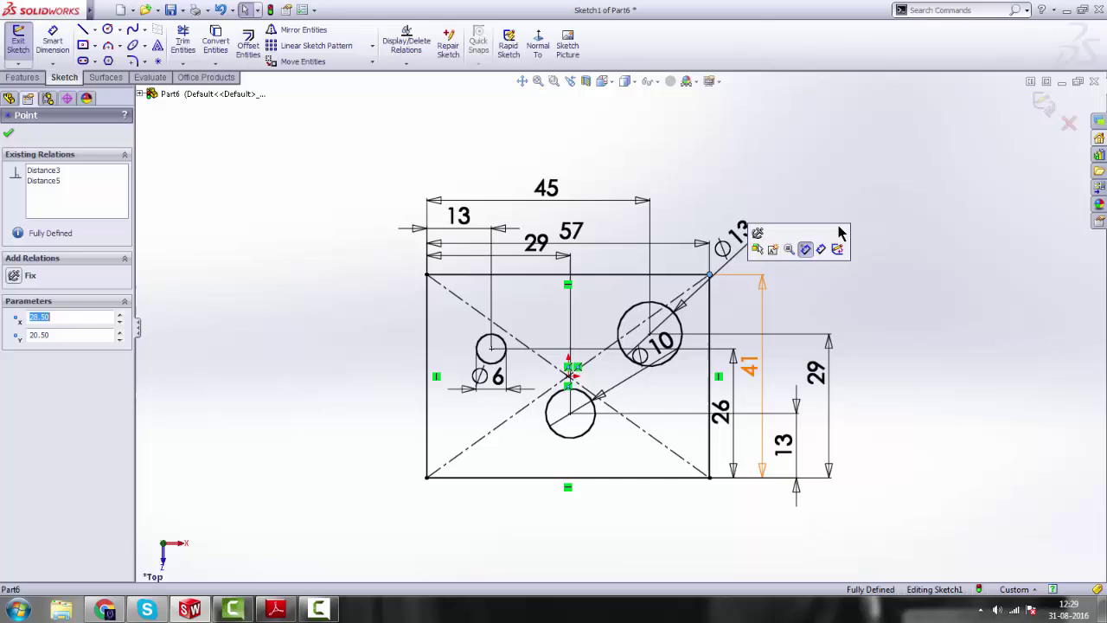
click(882, 205)
click(738, 234)
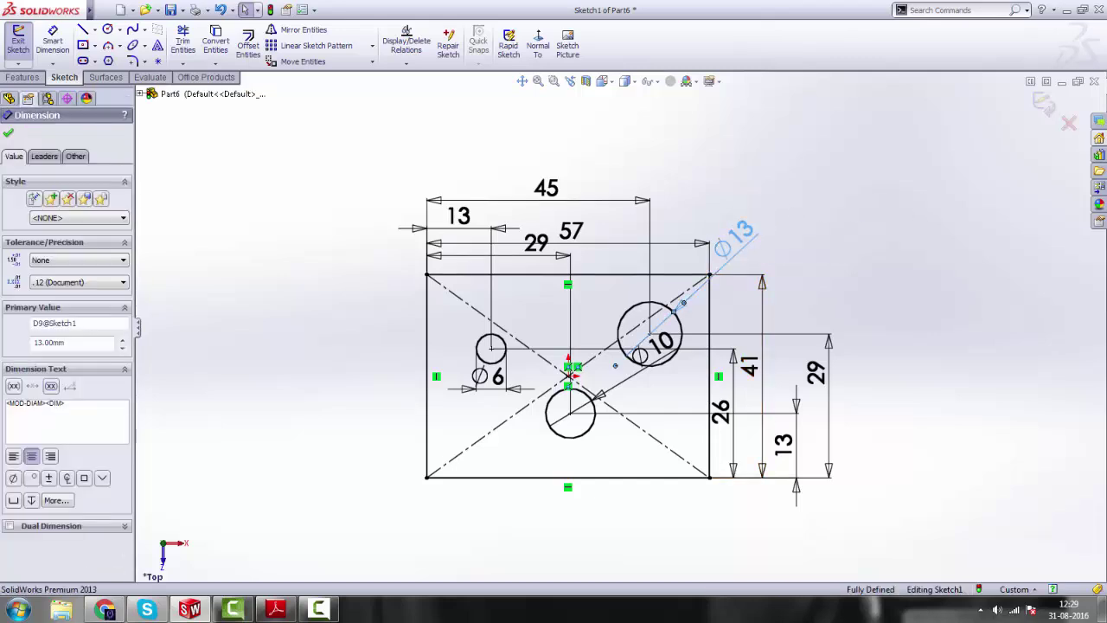
double_click(739, 232)
click(677, 257)
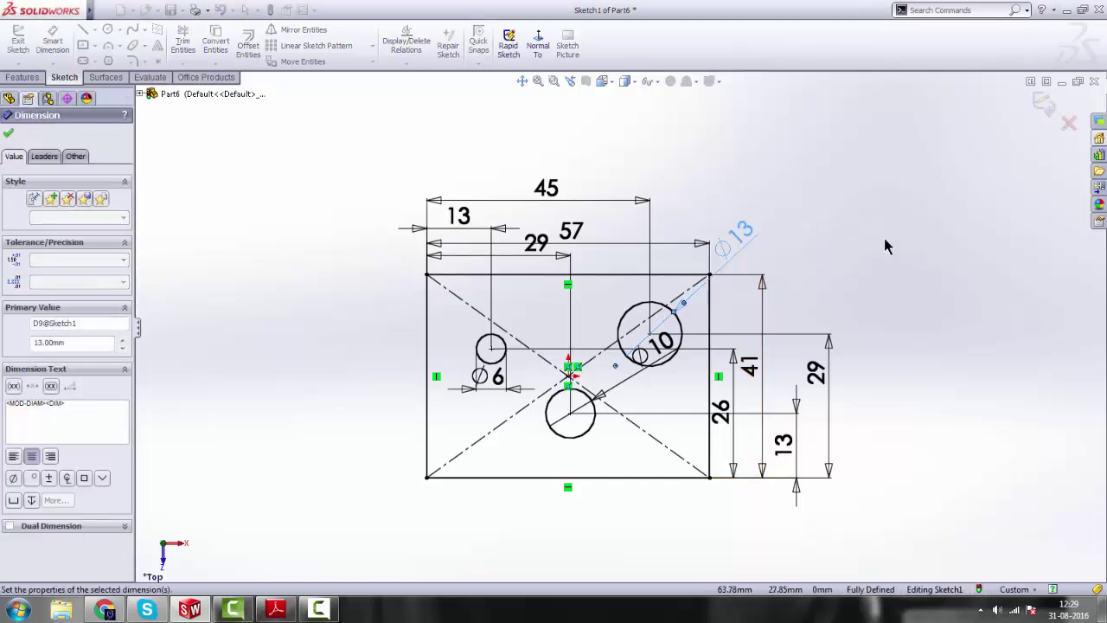
Inspect the top-right and bottom-left corner points to confirm they are fully defined.
click(709, 274)
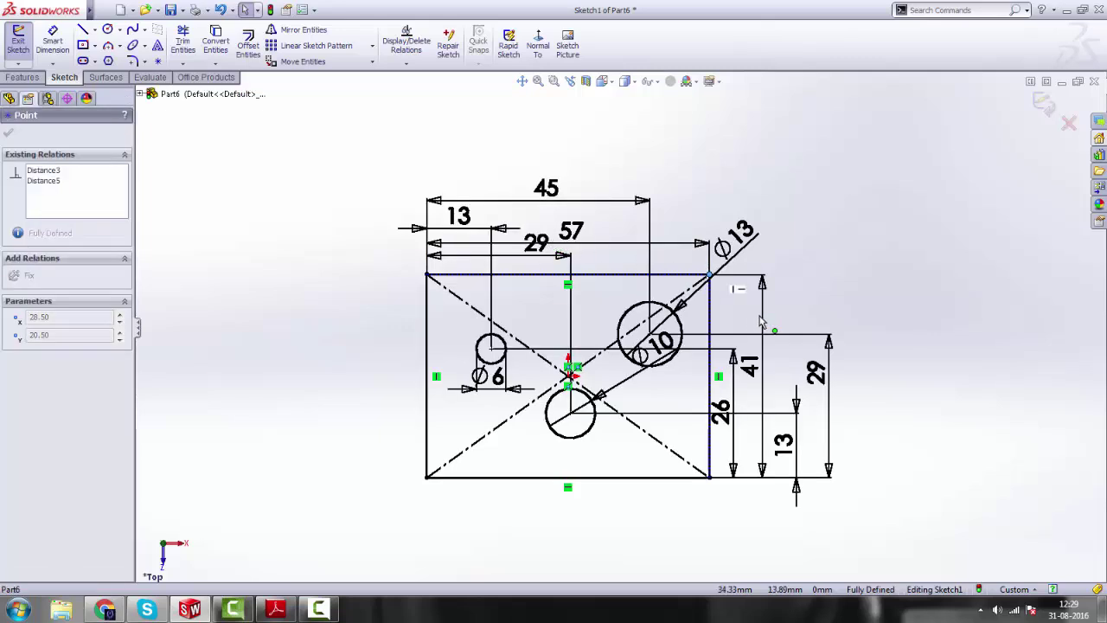
click(839, 292)
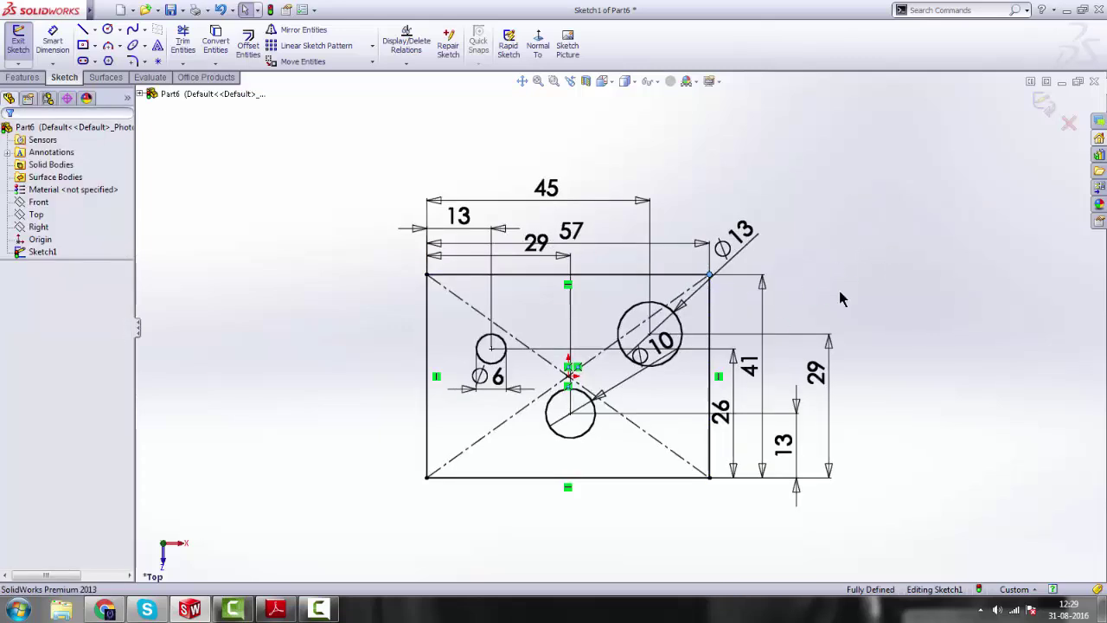
click(425, 479)
click(421, 486)
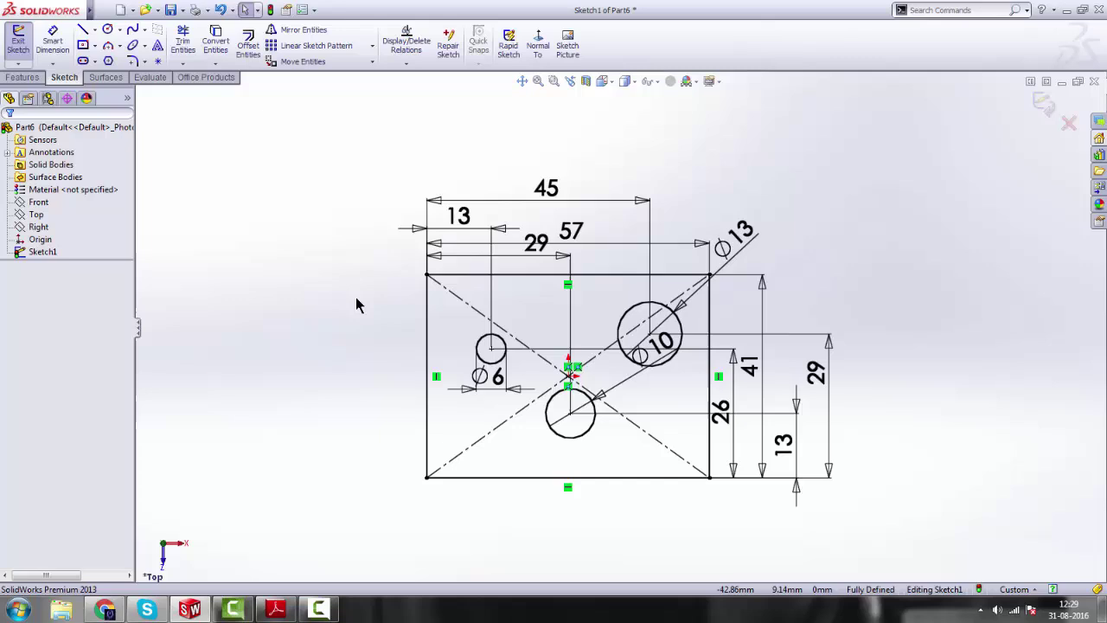
click(428, 479)
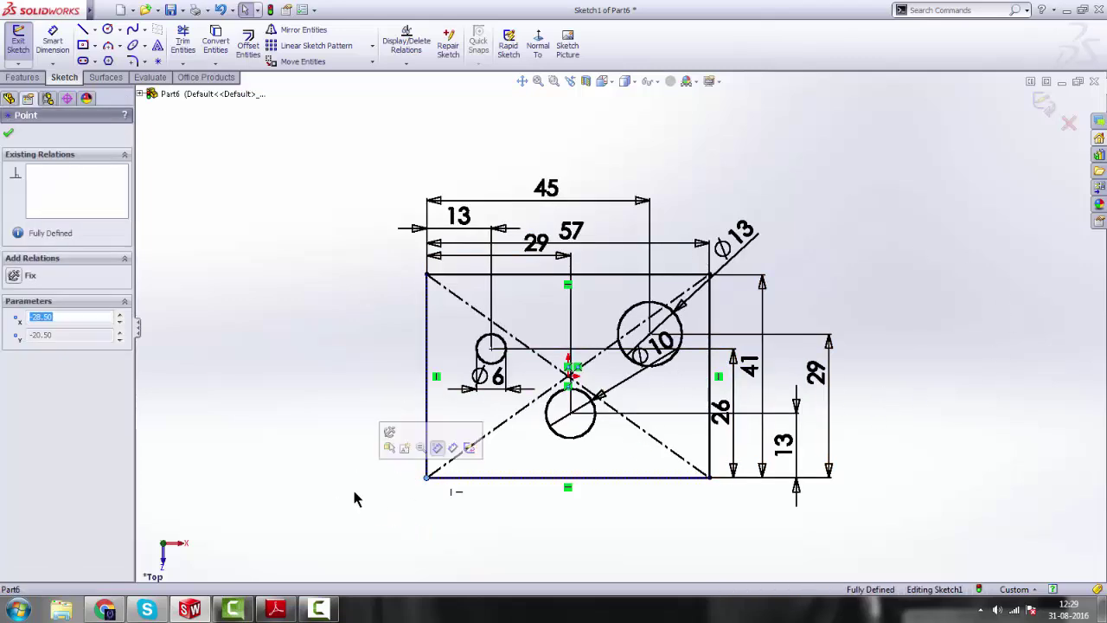
click(437, 508)
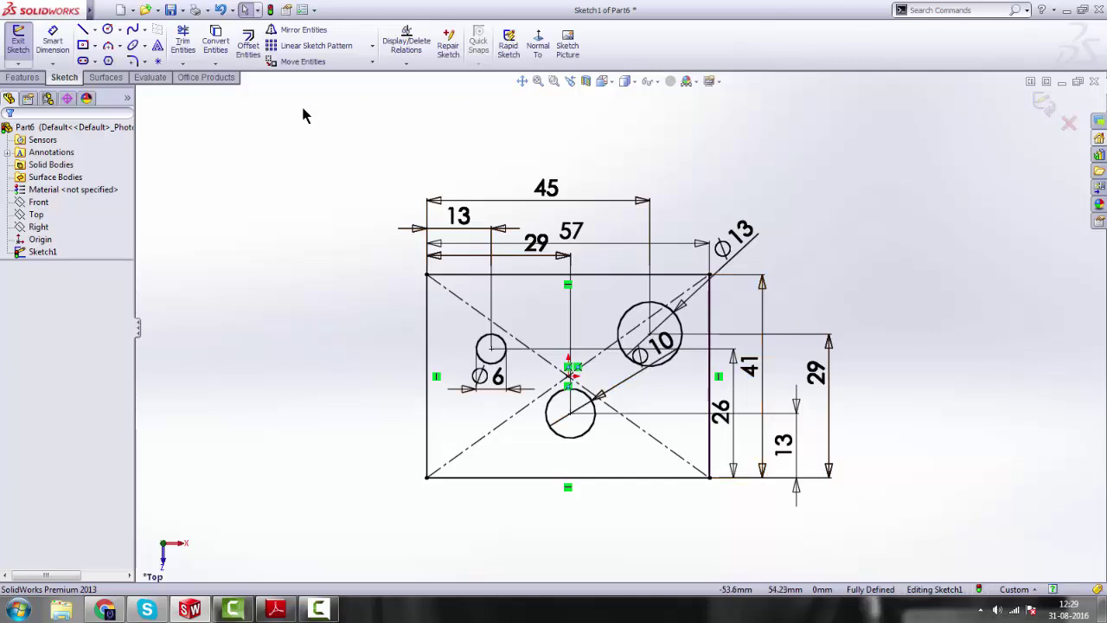
Save the part as Part1 in the D:\Slodworks Designs folder.
click(170, 16)
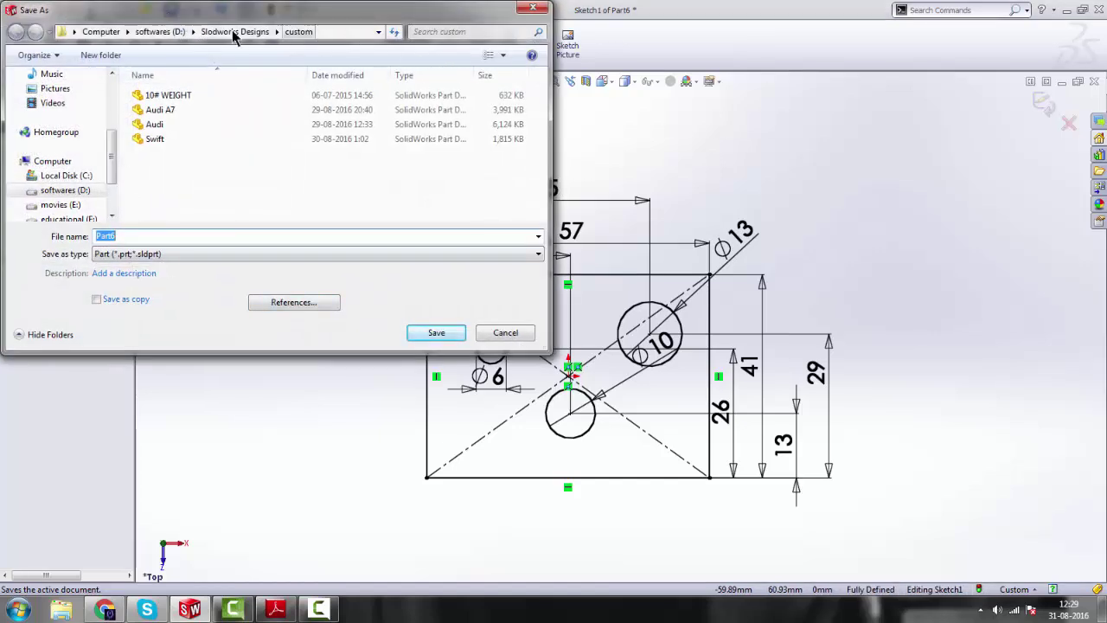
click(140, 32)
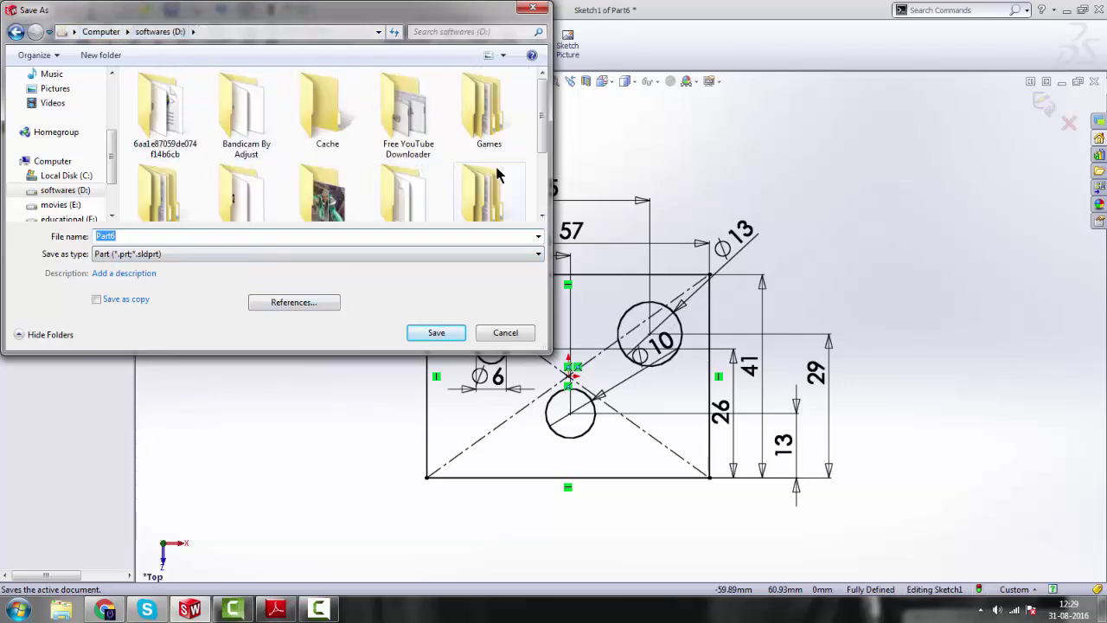
drag(544, 125, 543, 192)
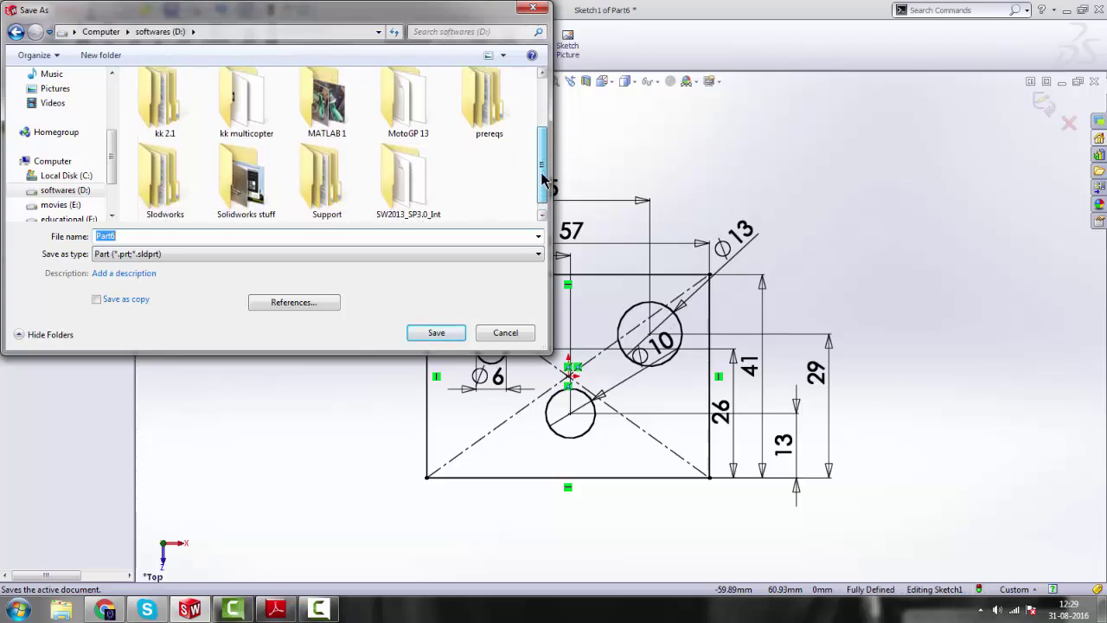
double_click(173, 149)
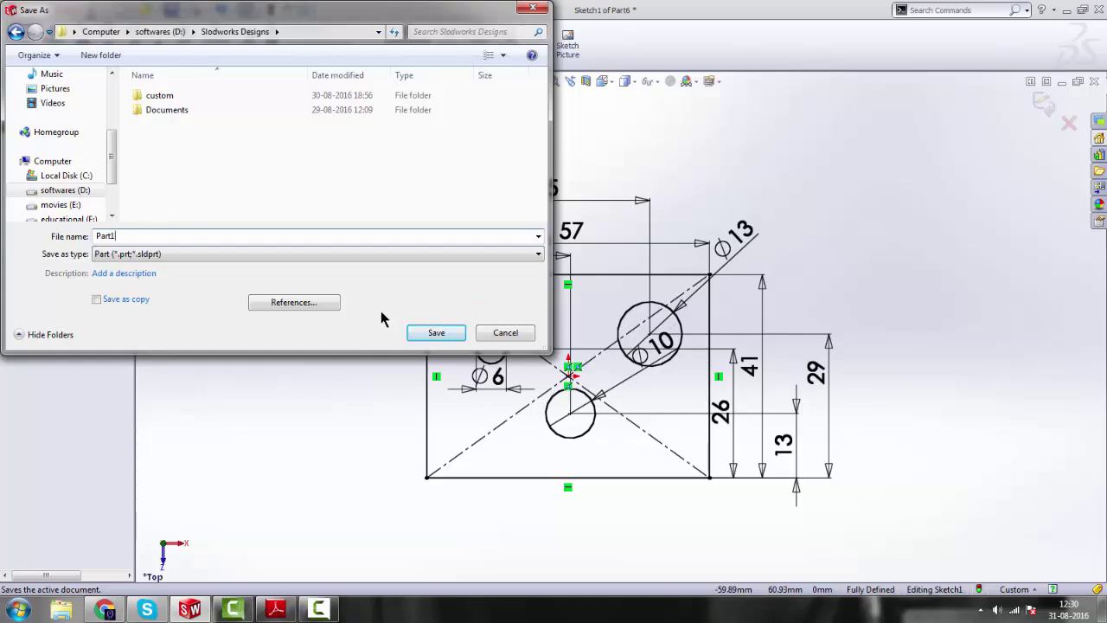
click(434, 332)
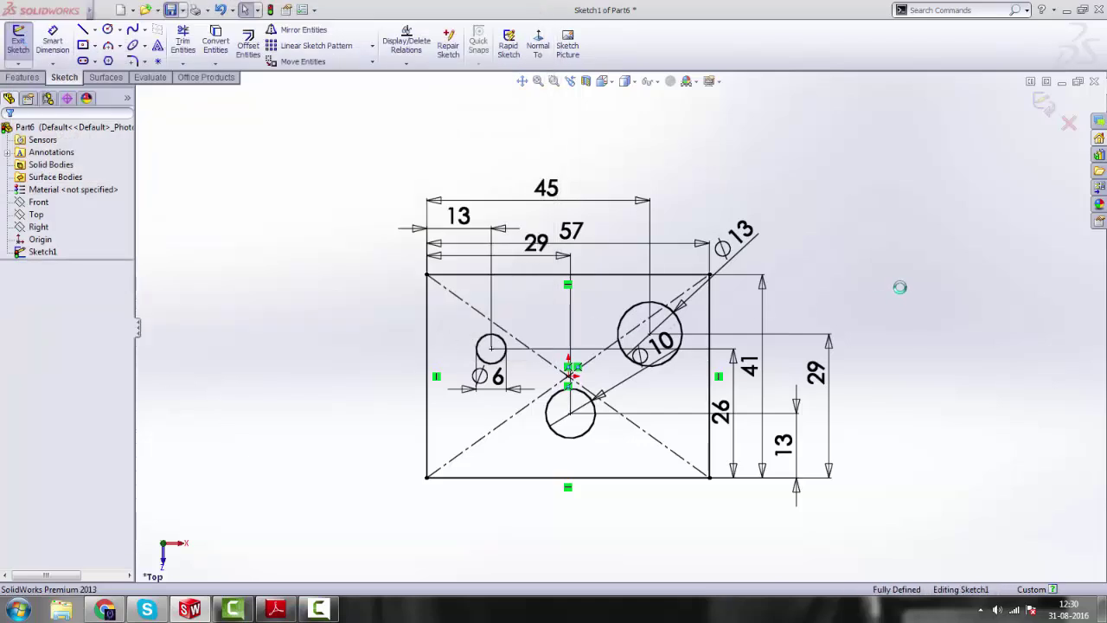